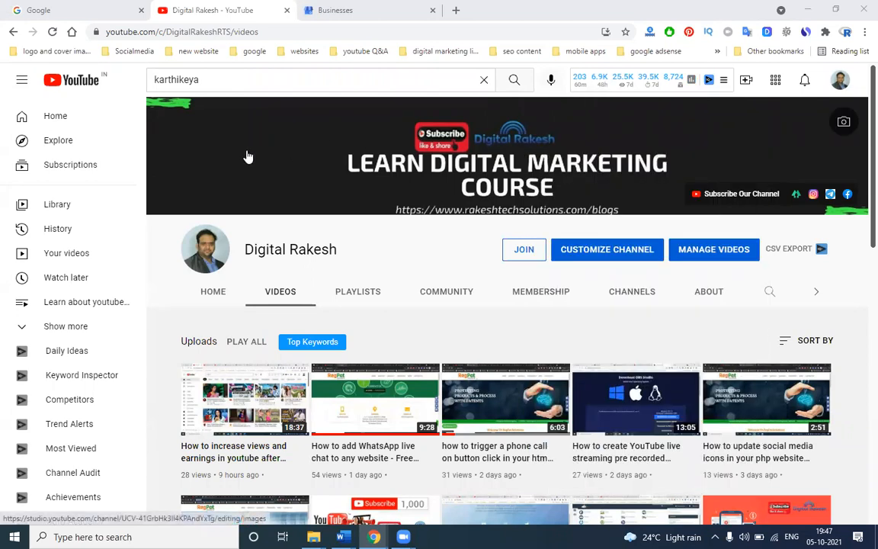
Step: Switch to the incognito browser window's Google My Business page and start adding a single business
click(813, 7)
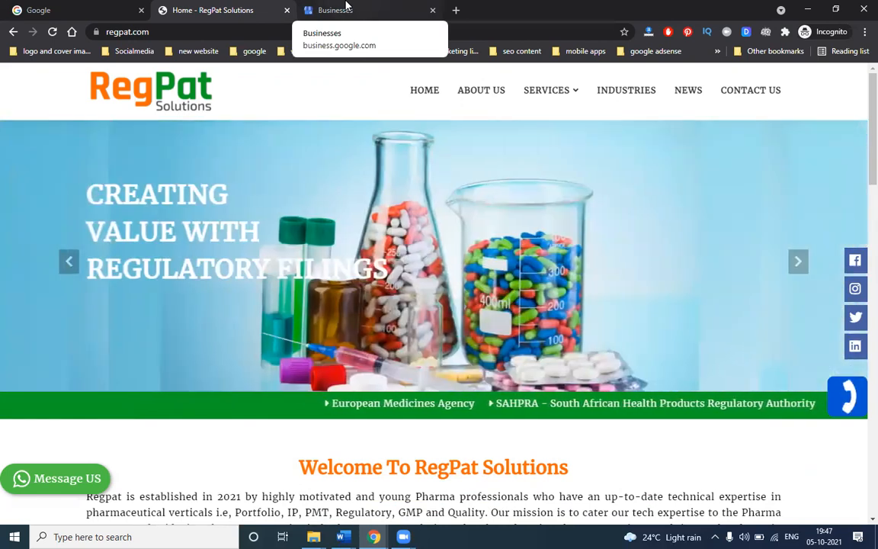
click(345, 6)
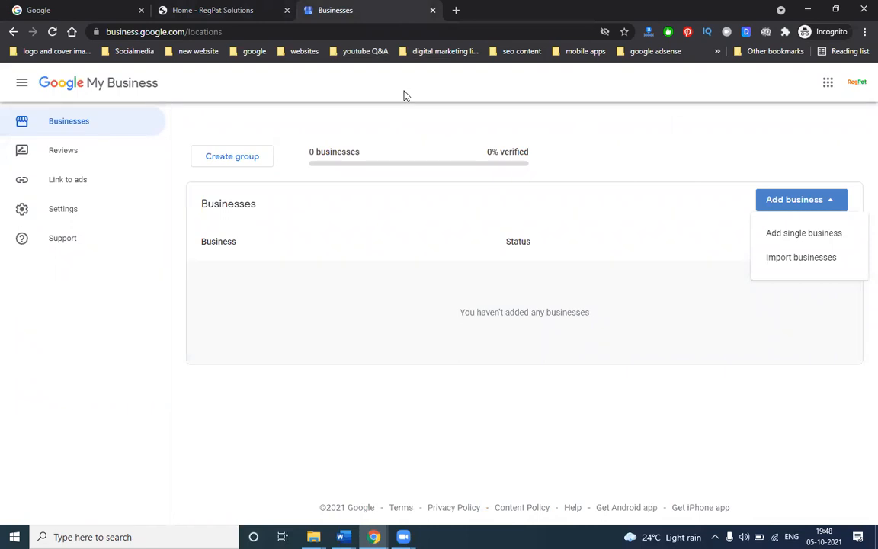
click(786, 236)
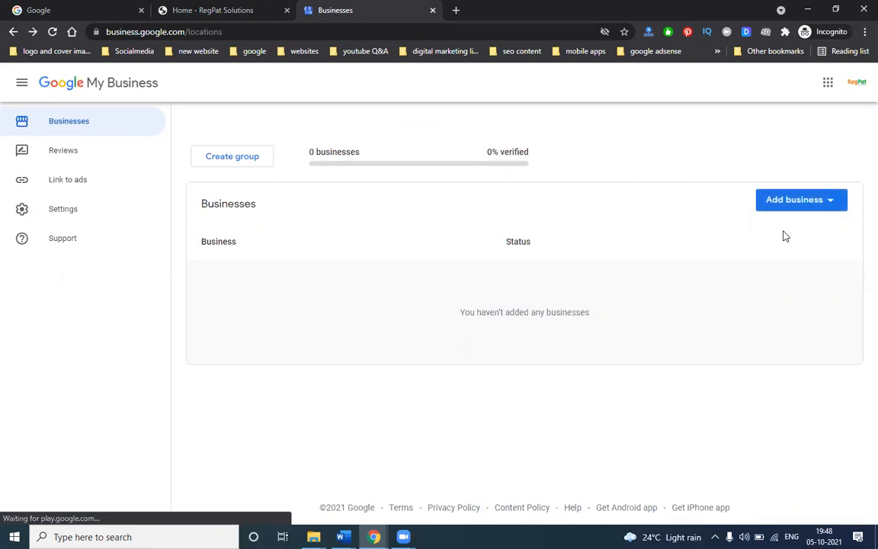
Step: Copy the company name from the "locations" Word document and create a business named RegPat Solutions
click(342, 537)
click(321, 488)
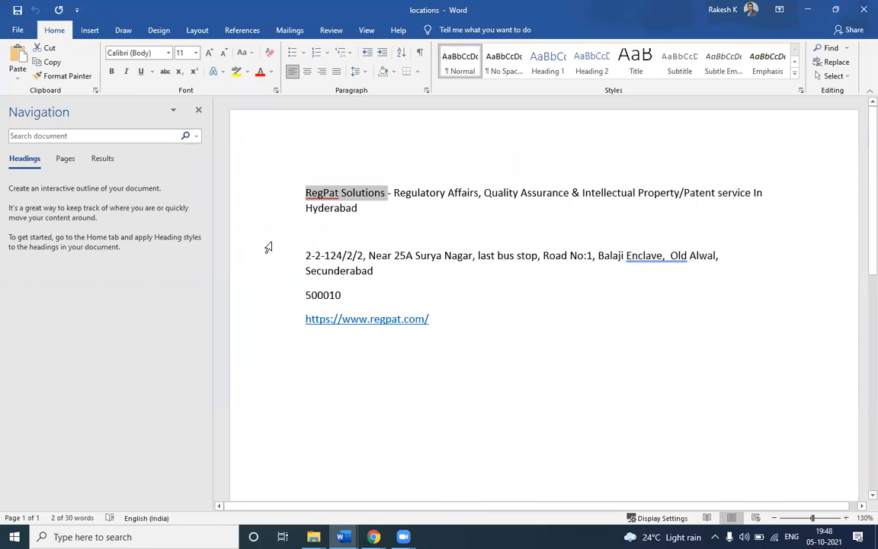
key(alt+Tab)
click(529, 228)
text(RegPat Solutions)
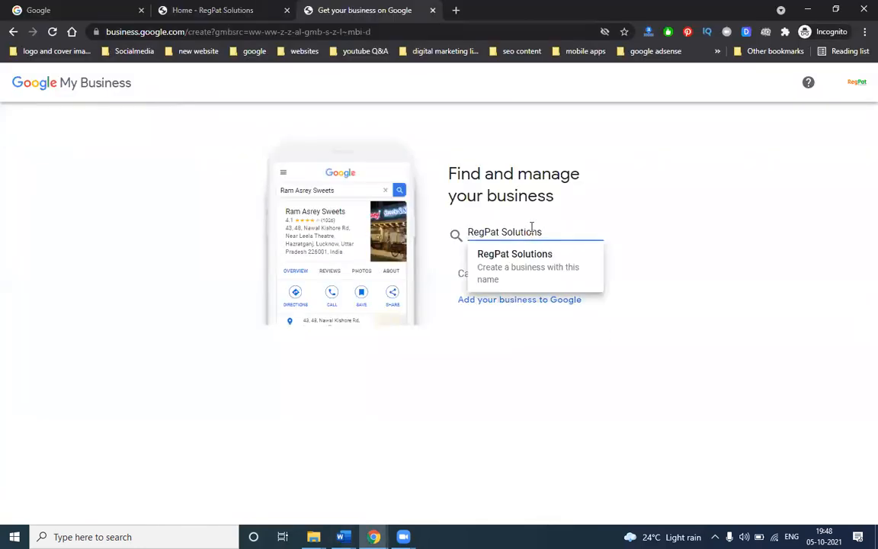
click(530, 261)
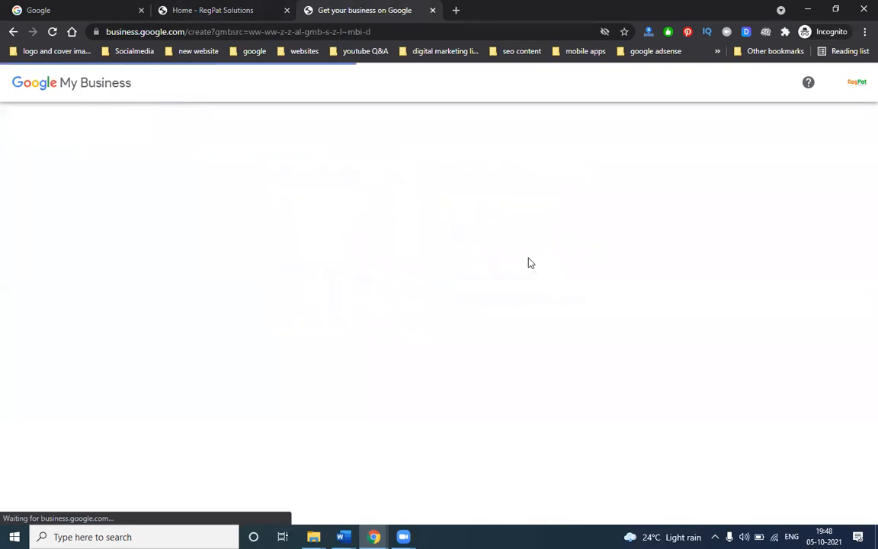
Step: Set the business category to Pharmaceutical company, checking the fit against the company's website, and continue
click(479, 357)
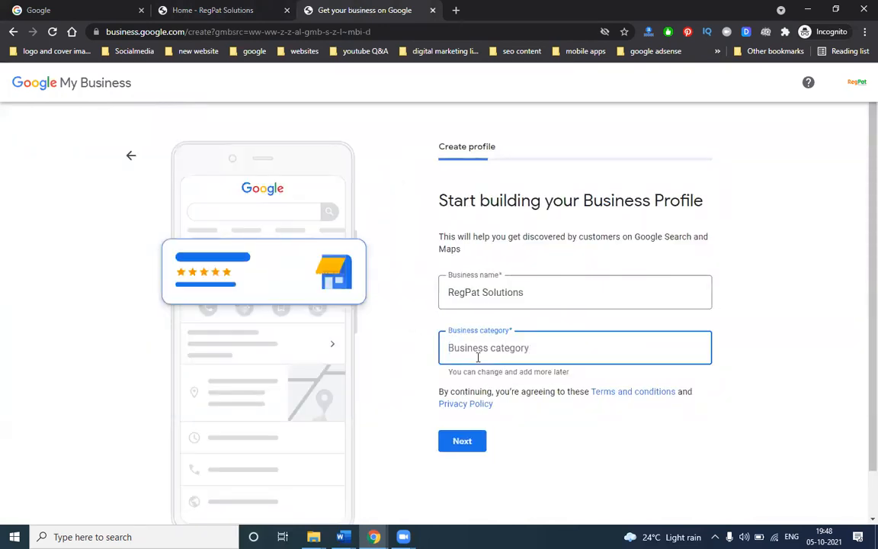
text(pharma)
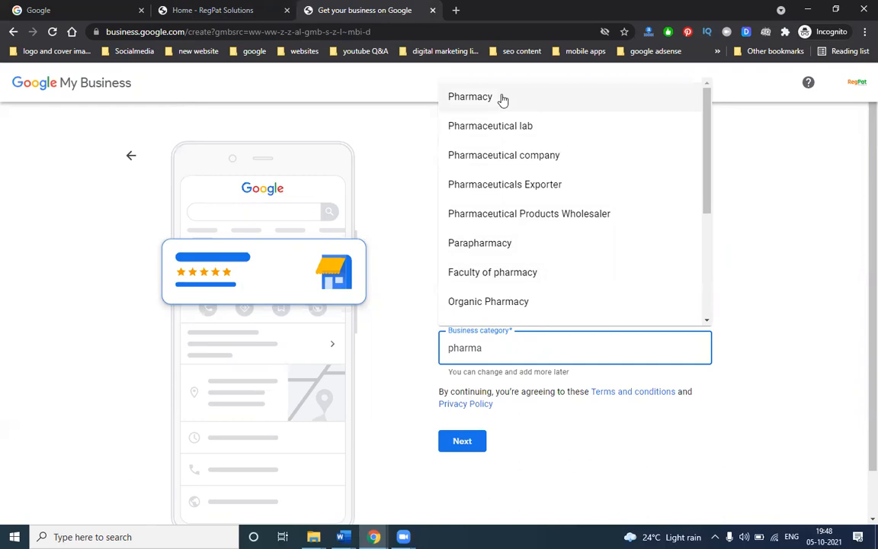
click(512, 155)
click(210, 10)
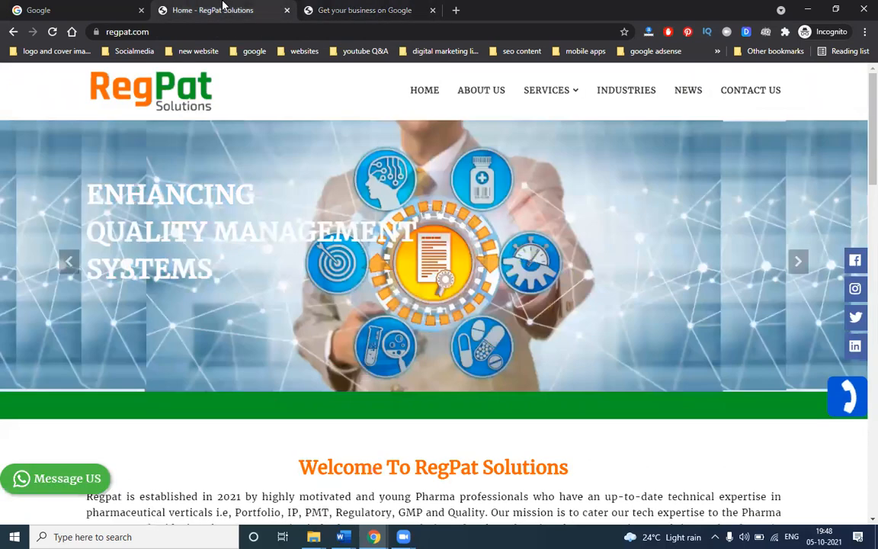
scroll(341, 217, down, 4)
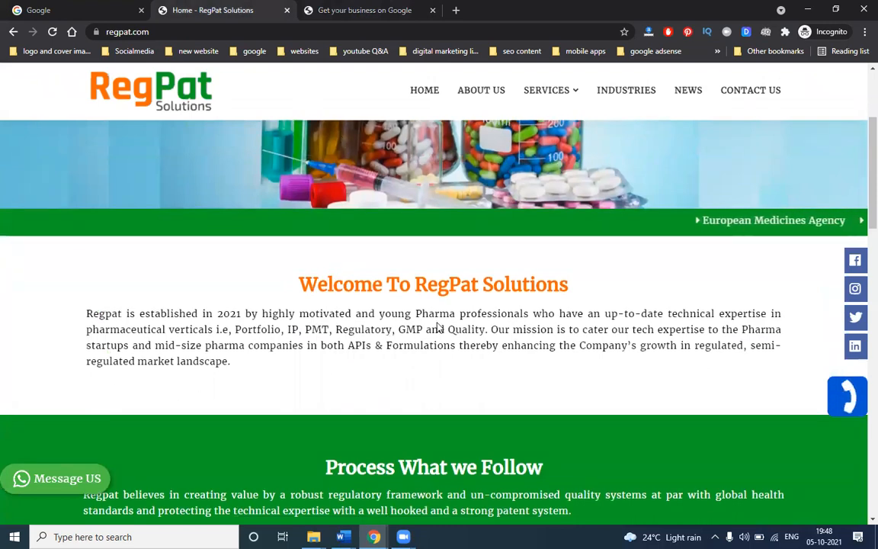
click(389, 10)
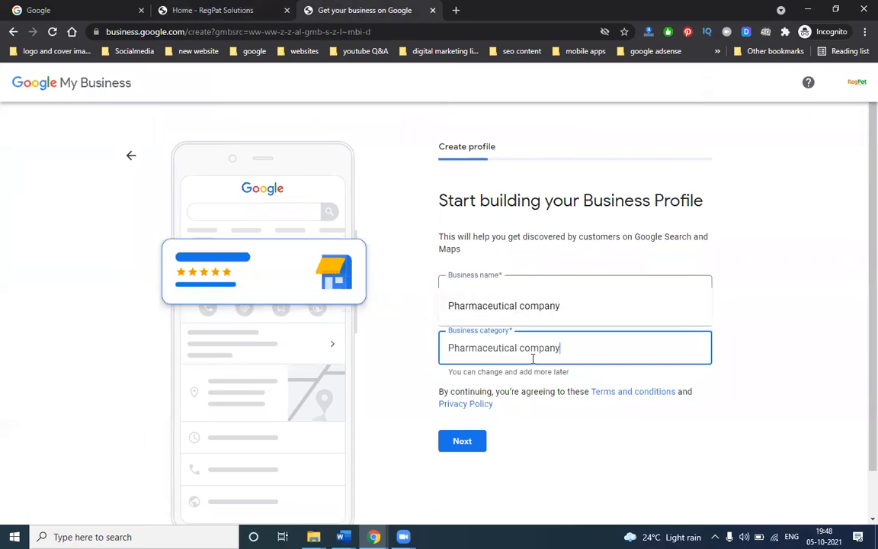
click(405, 324)
click(460, 442)
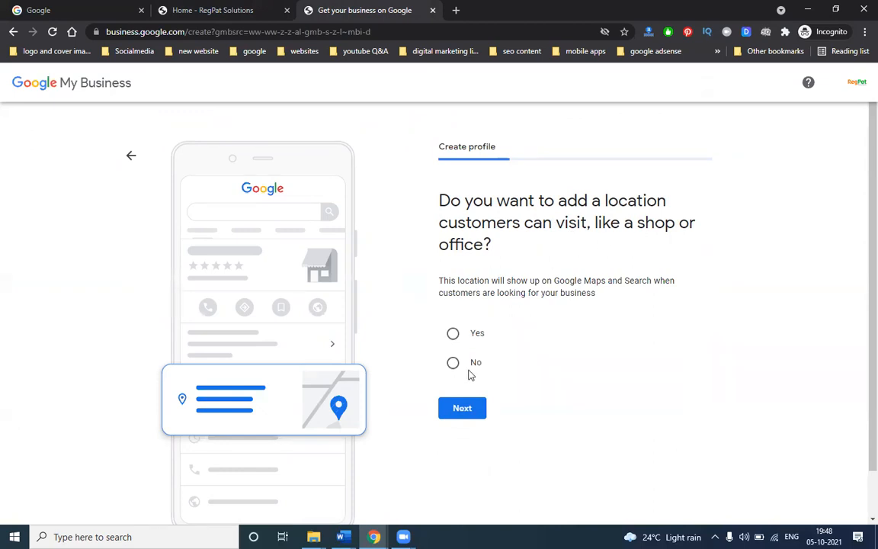
Step: Choose to add a location customers can visit and fill in the business address from the Word document
click(455, 332)
click(467, 413)
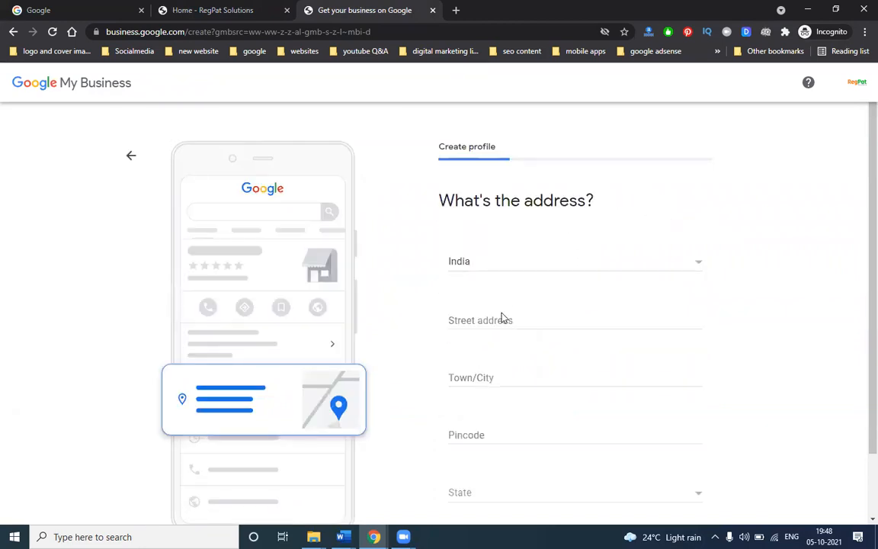
key(alt+Tab)
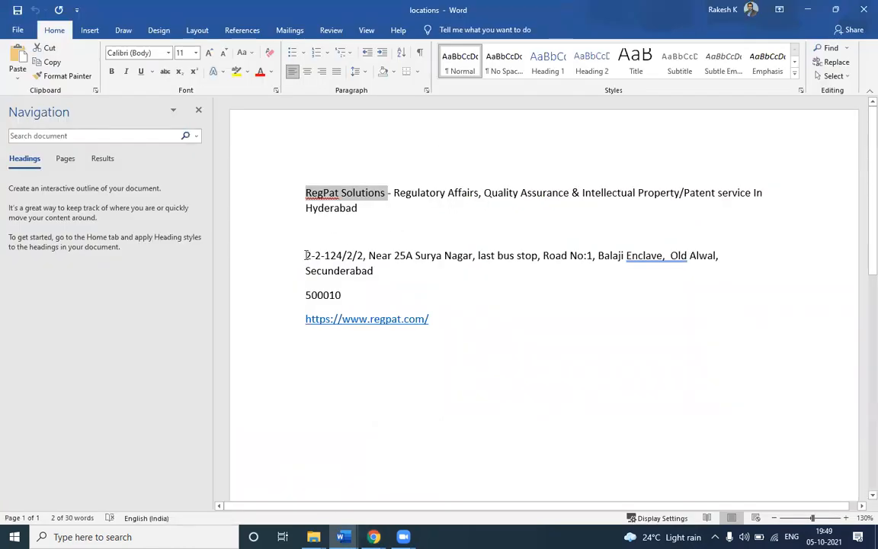
drag(306, 255, 409, 257)
key(alt+Tab)
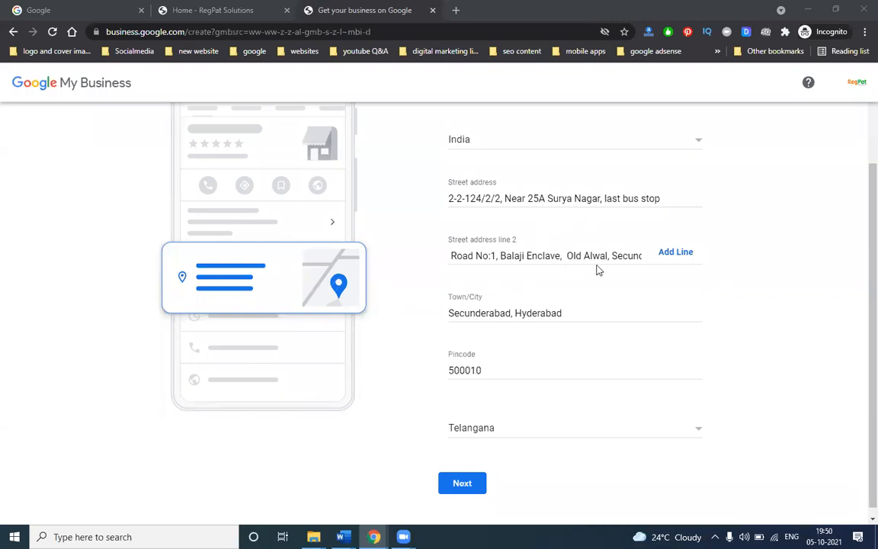
Step: Remove the duplicated city name from the second street address line and submit the address
drag(613, 256, 703, 259)
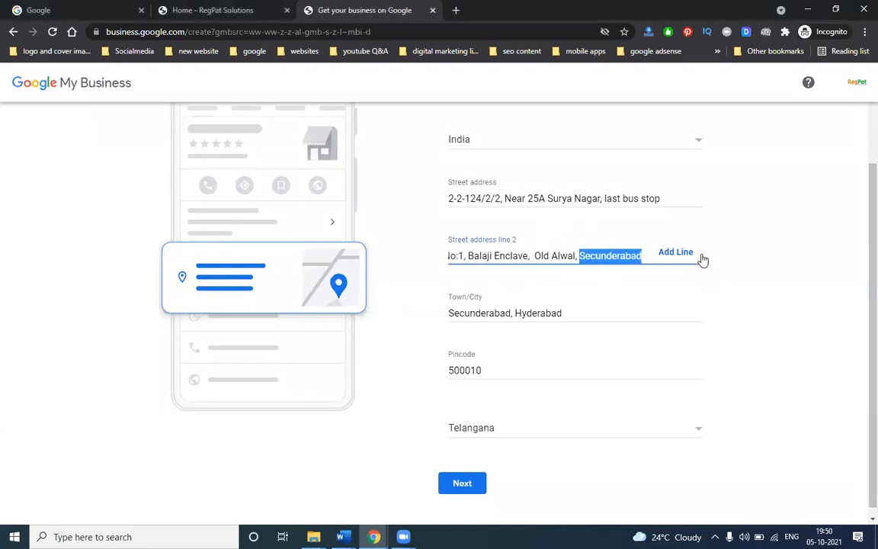
key(BackSpace)
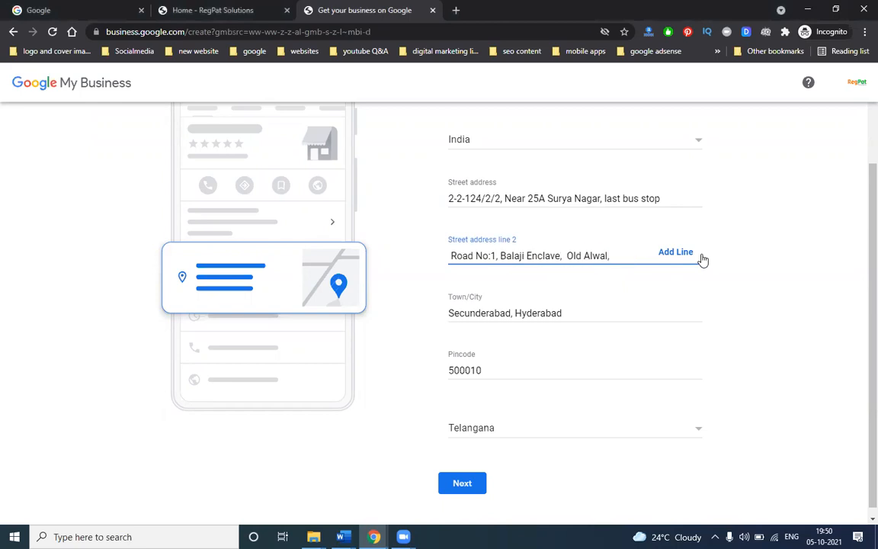
scroll(503, 344, down, 1)
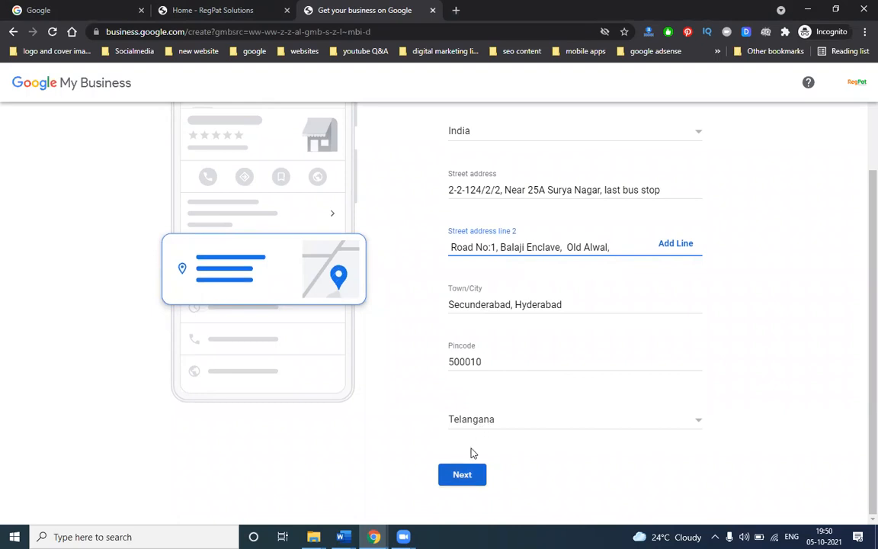
key(Return)
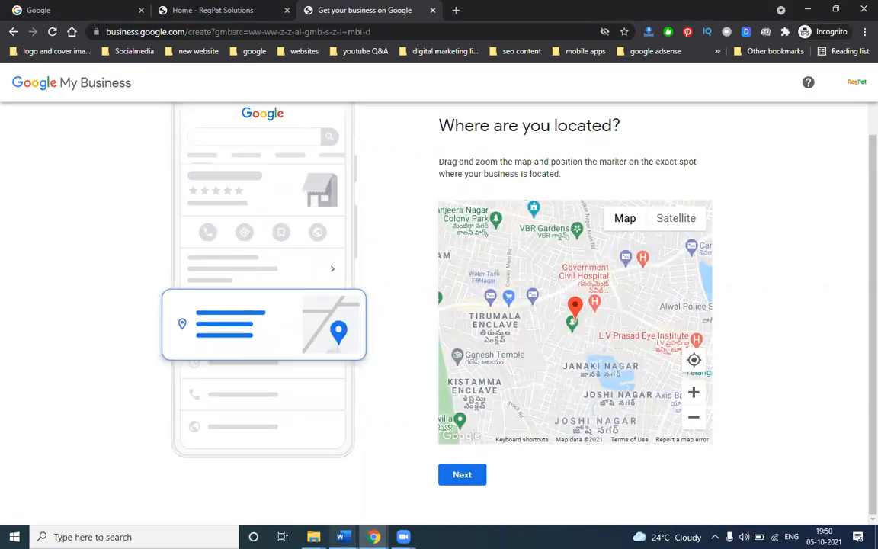
Step: Switch to the Word document and copy the locality name Surya Nagar from the business address
mouse_move(344, 536)
click(318, 485)
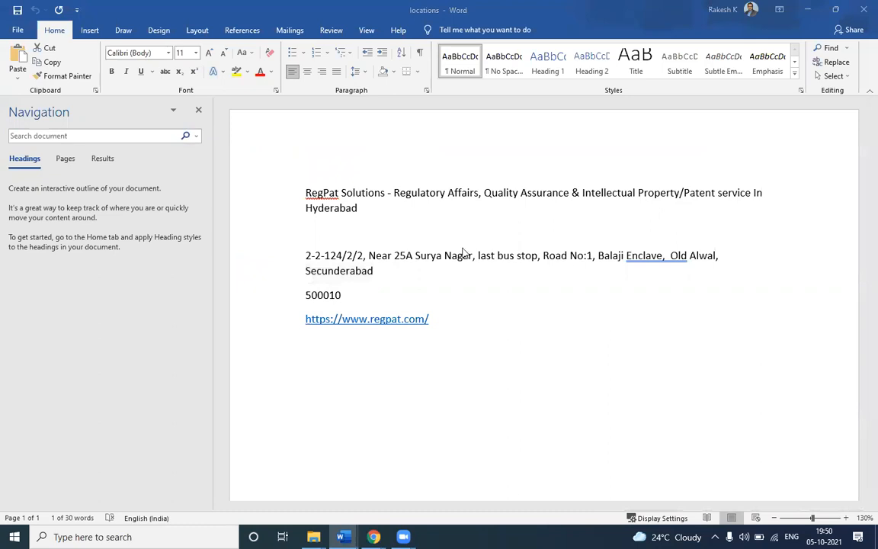
drag(415, 256, 469, 256)
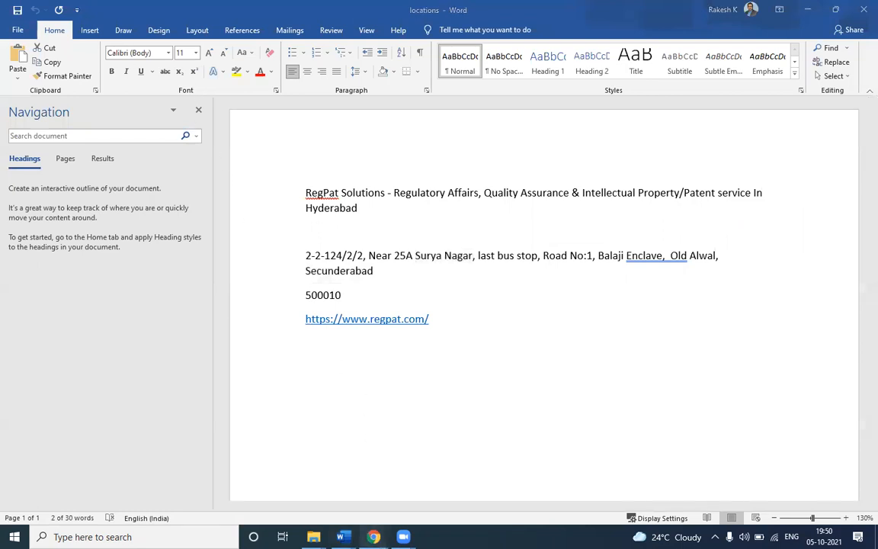
Step: Return to the incognito browser window and search Google for Surya Nagar
mouse_move(374, 537)
click(263, 439)
click(75, 10)
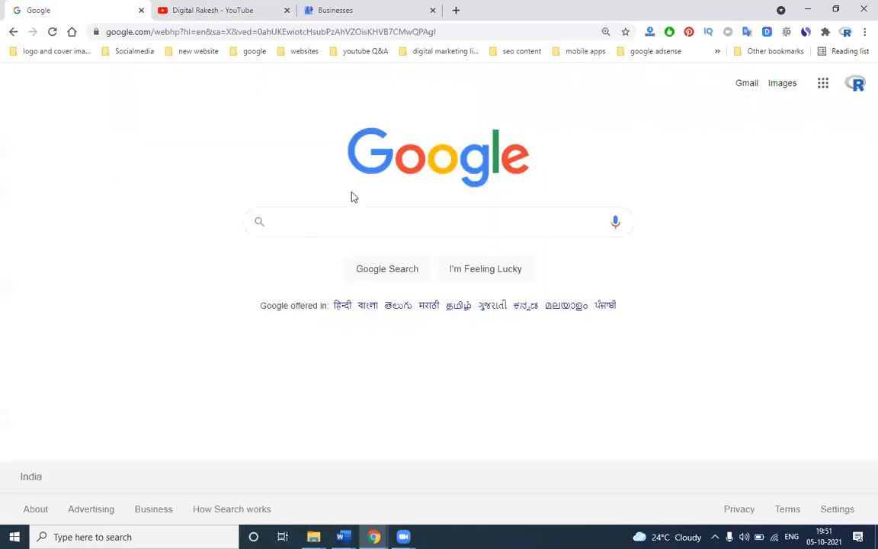
click(375, 537)
click(416, 483)
click(42, 10)
click(313, 222)
text(Surya Nagar)
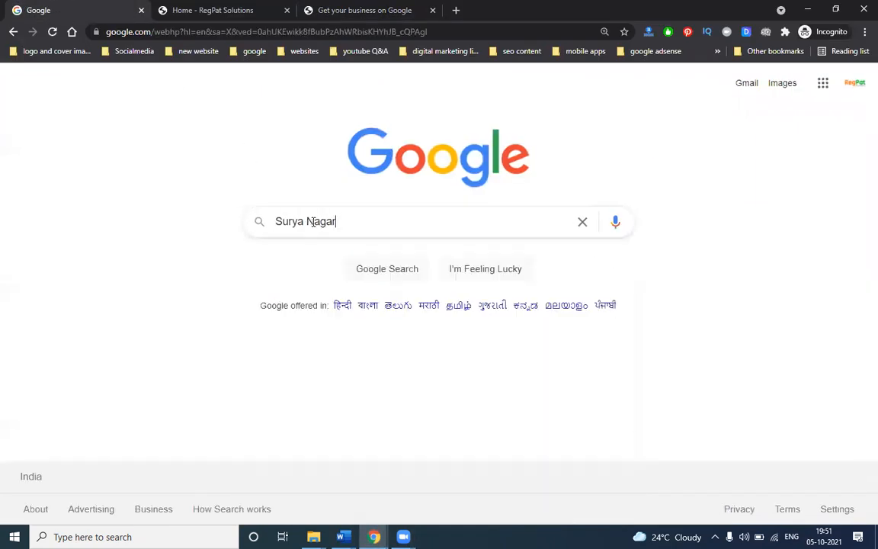
key(Return)
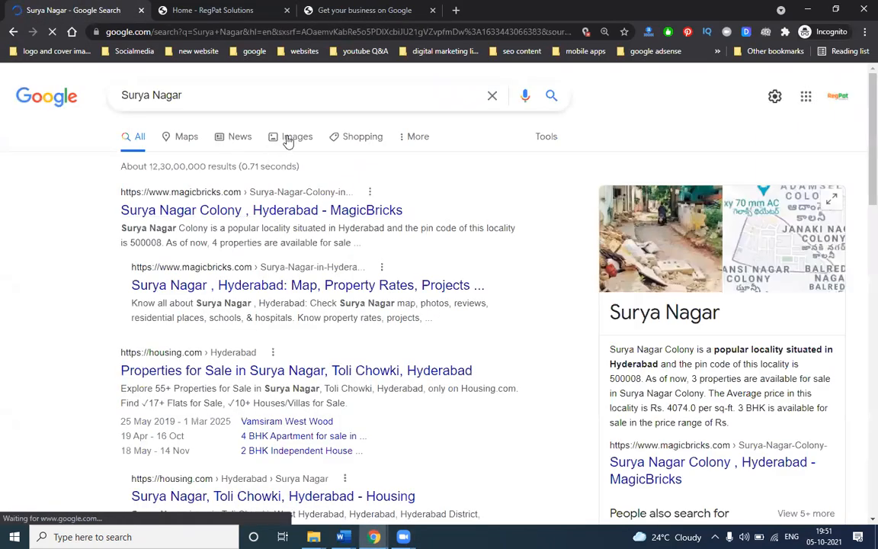
Step: View the place in Google Maps and refine the search to Surya Nagar, Bolarum, Secunderabad
click(284, 140)
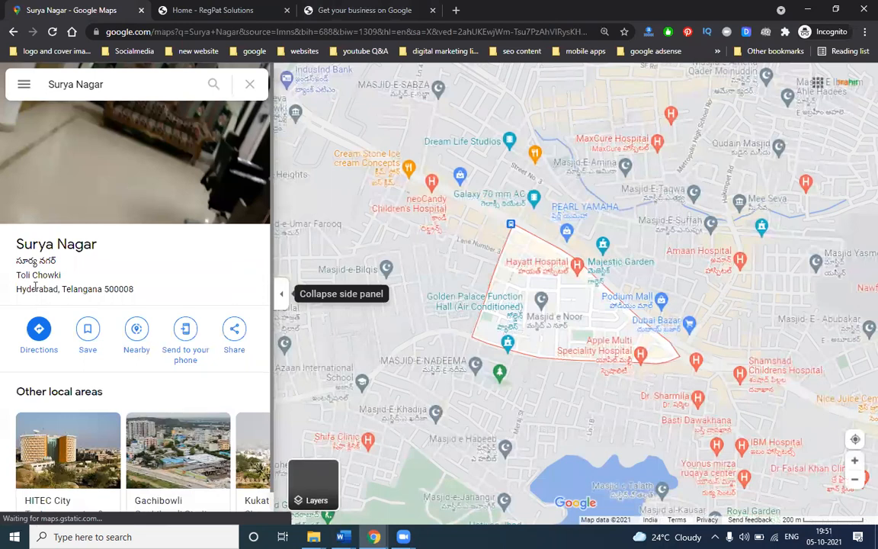
click(126, 84)
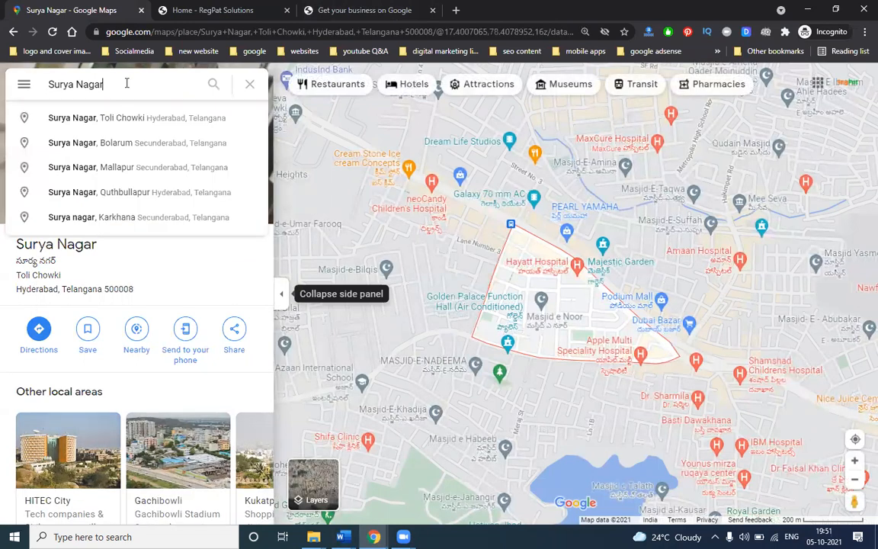
text(sec)
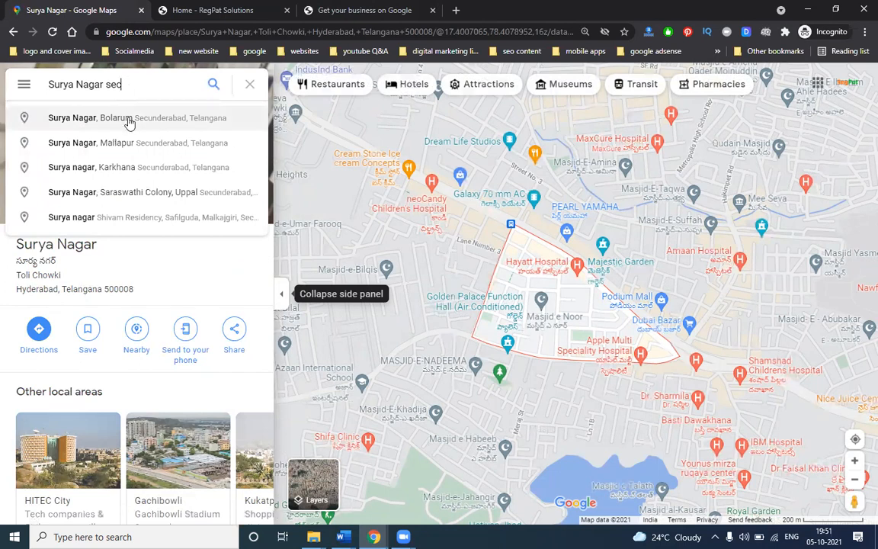
click(130, 118)
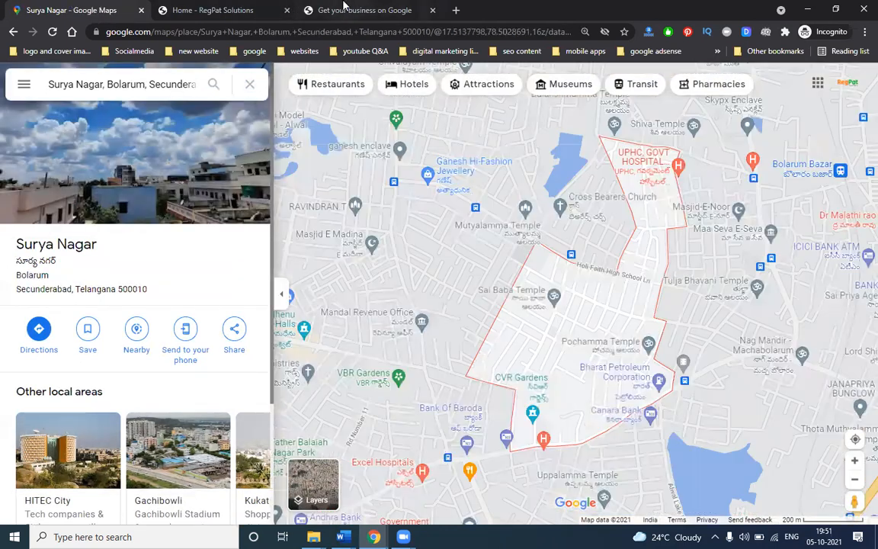
Step: Return to the business profile form and examine the area around the marker on its location map
click(346, 9)
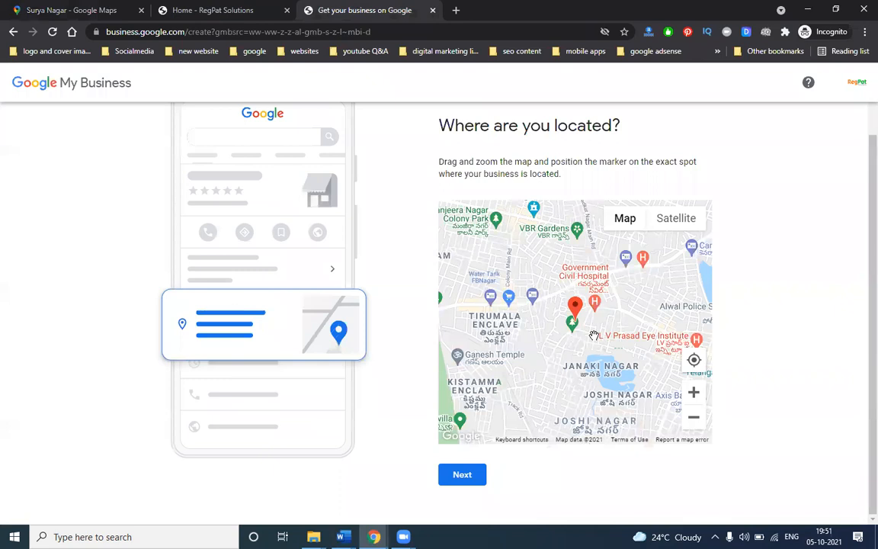
scroll(587, 344, up, 2)
scroll(594, 336, up, 1)
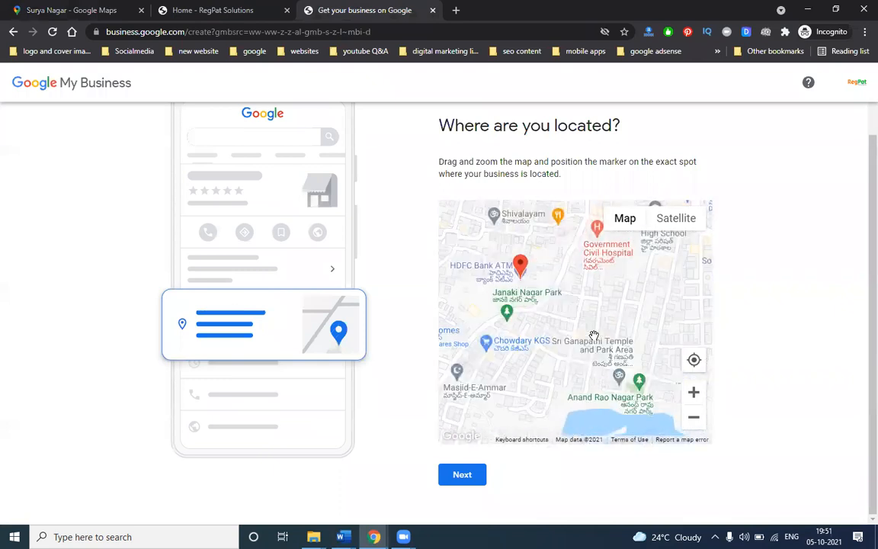
scroll(594, 335, down, 1)
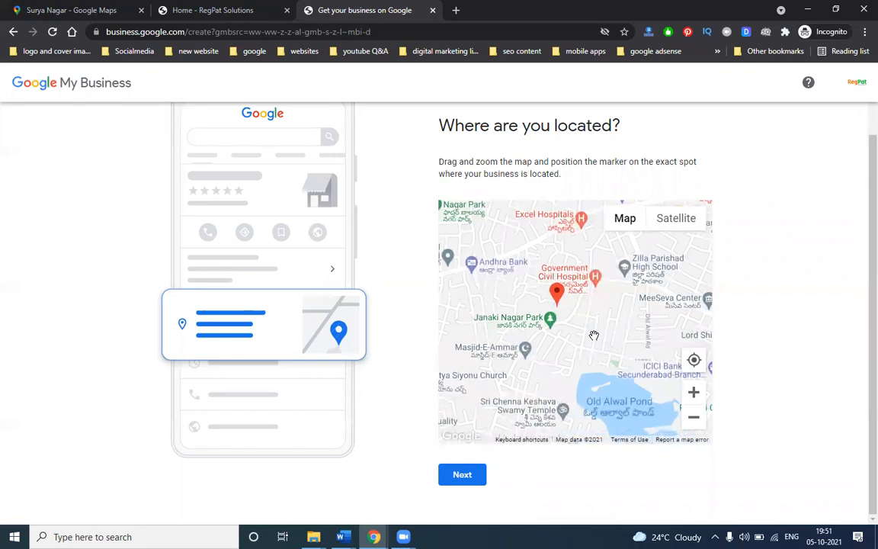
scroll(594, 336, down, 1)
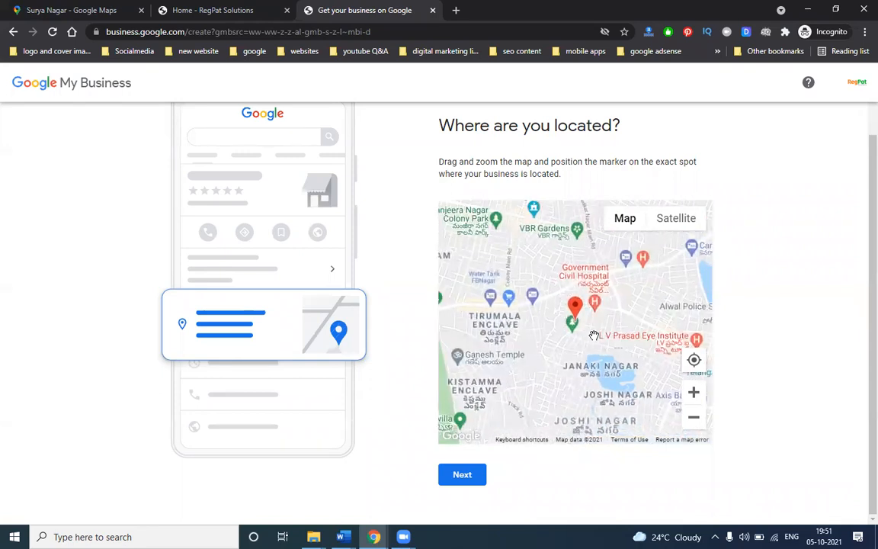
Step: Reread the business address in the Word document and examine the profile's location map north of the marker
click(342, 537)
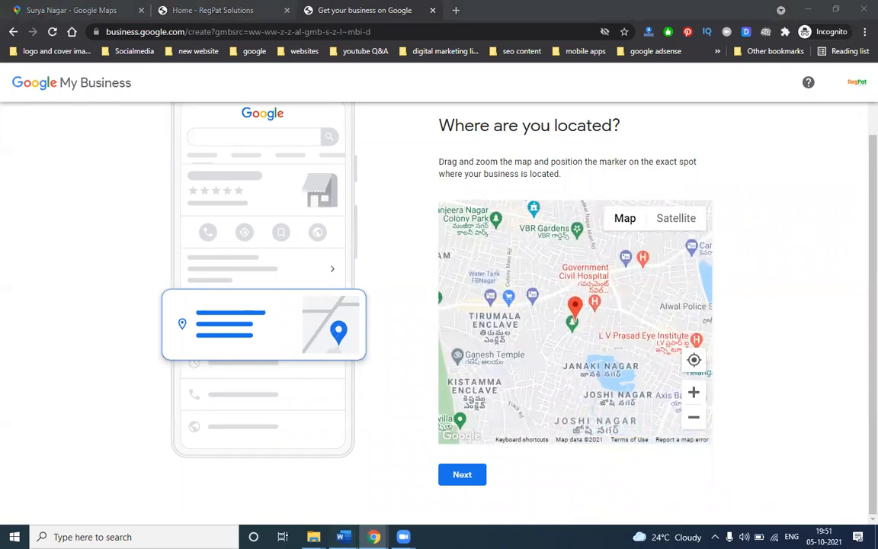
click(319, 491)
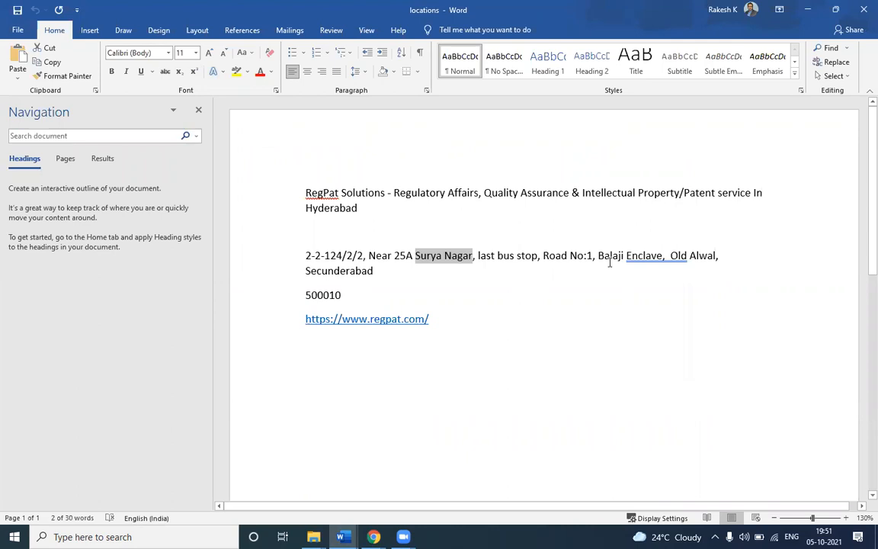
click(812, 11)
drag(580, 255, 577, 295)
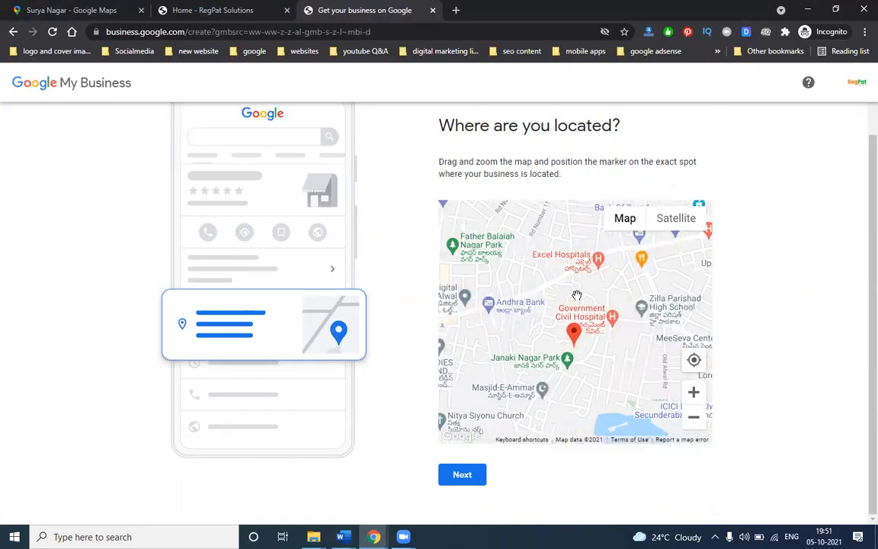
scroll(577, 295, up, 2)
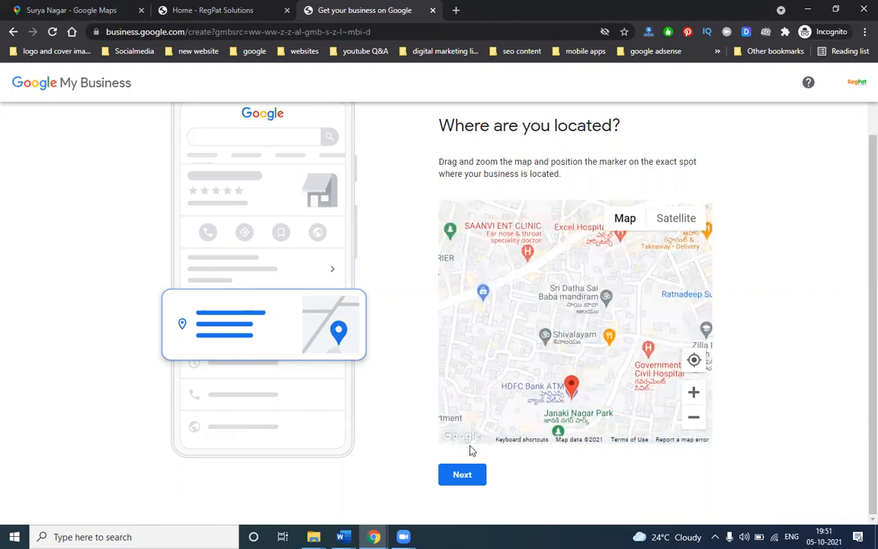
Step: Switch to the regular browser window and examine the surroundings of the coordinate pin near Macha Bolarum Lake in Google Maps
click(512, 517)
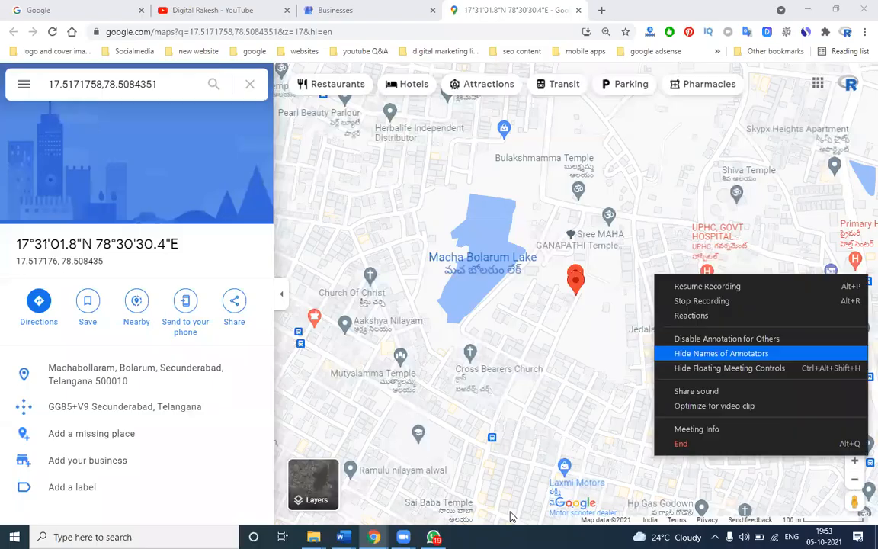
click(593, 300)
scroll(585, 300, up, 5)
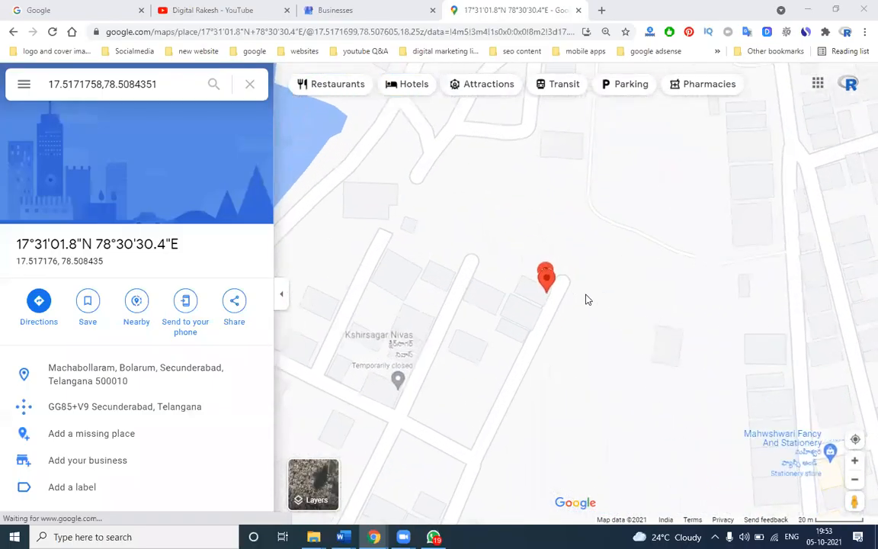
scroll(586, 300, down, 3)
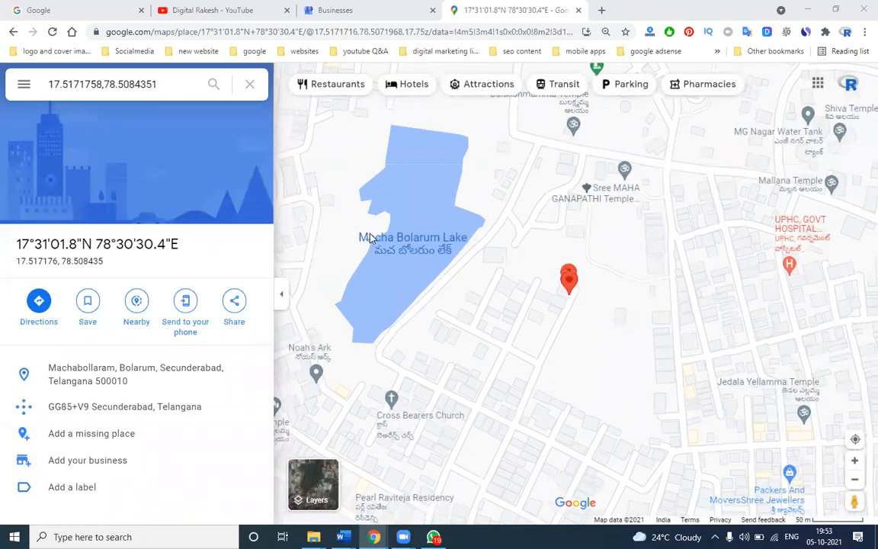
Step: In the business profile form, place the location marker at the road end east of Macha Bolarum Lake, matching the Google Maps pin
mouse_move(373, 536)
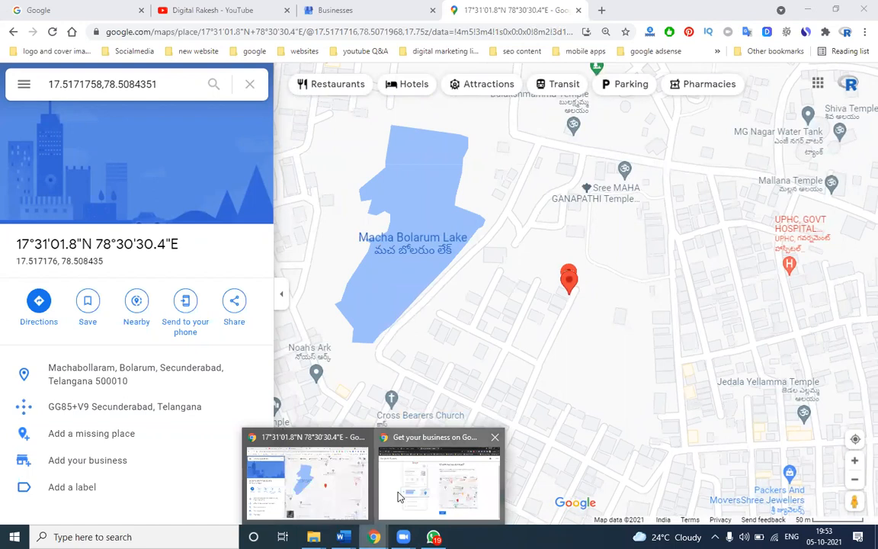
click(398, 496)
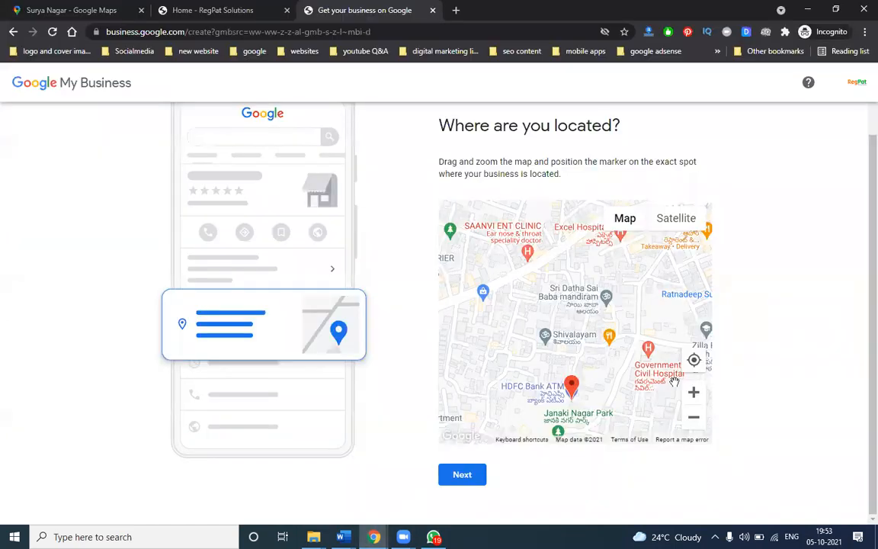
scroll(616, 333, up, 1)
scroll(616, 334, down, 2)
scroll(616, 334, up, 1)
scroll(616, 334, down, 2)
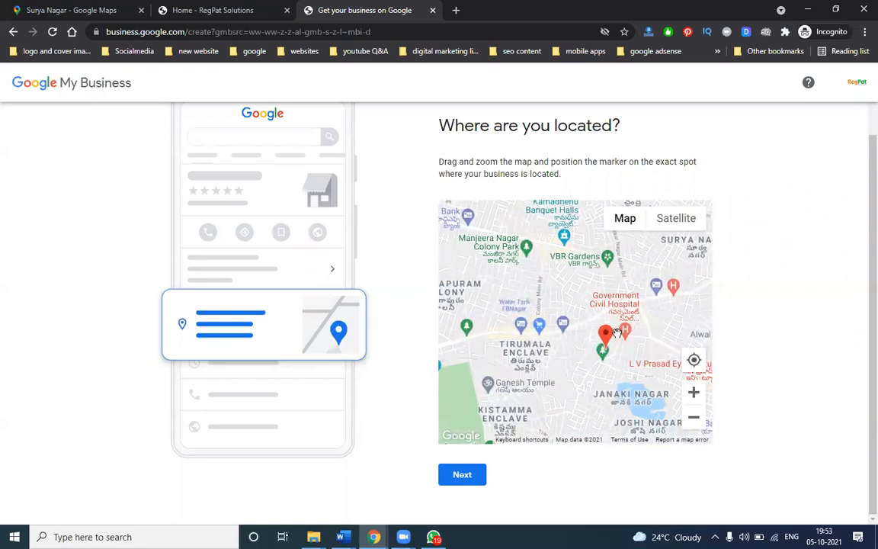
scroll(617, 334, down, 1)
scroll(616, 334, down, 1)
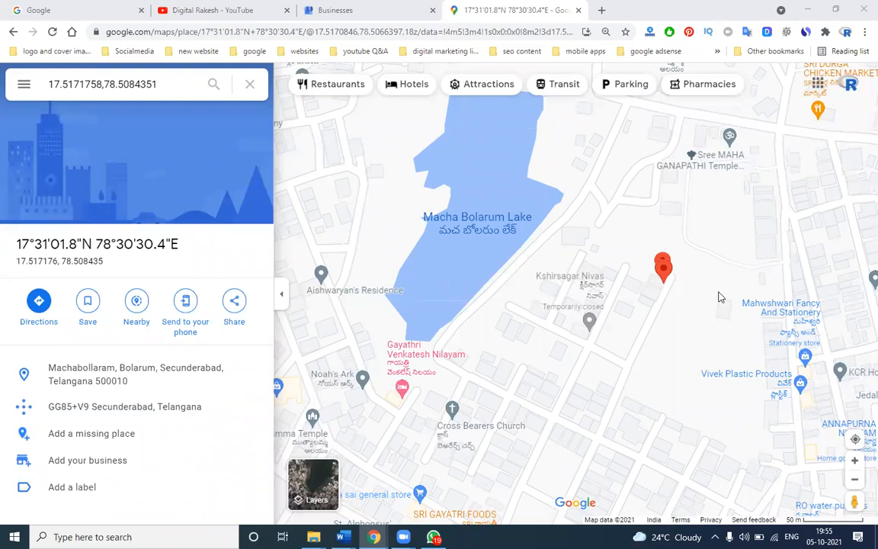
mouse_move(373, 536)
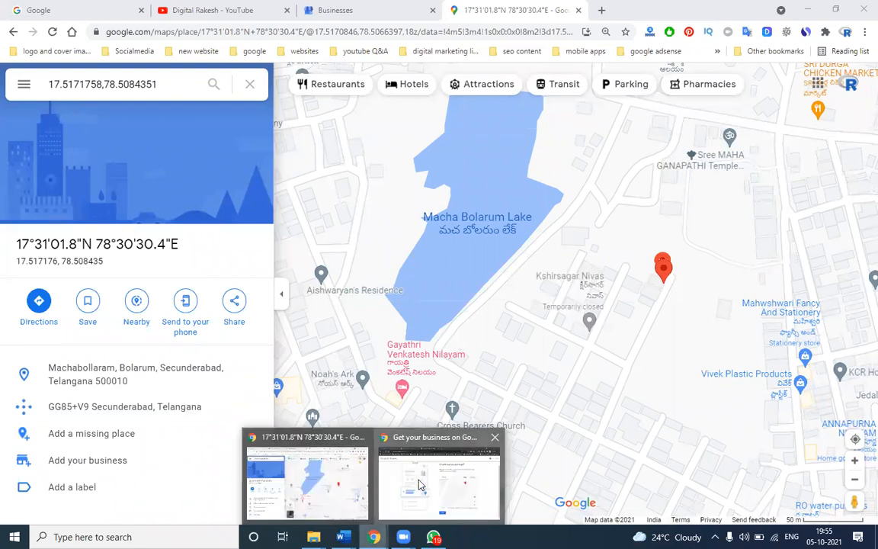
click(419, 485)
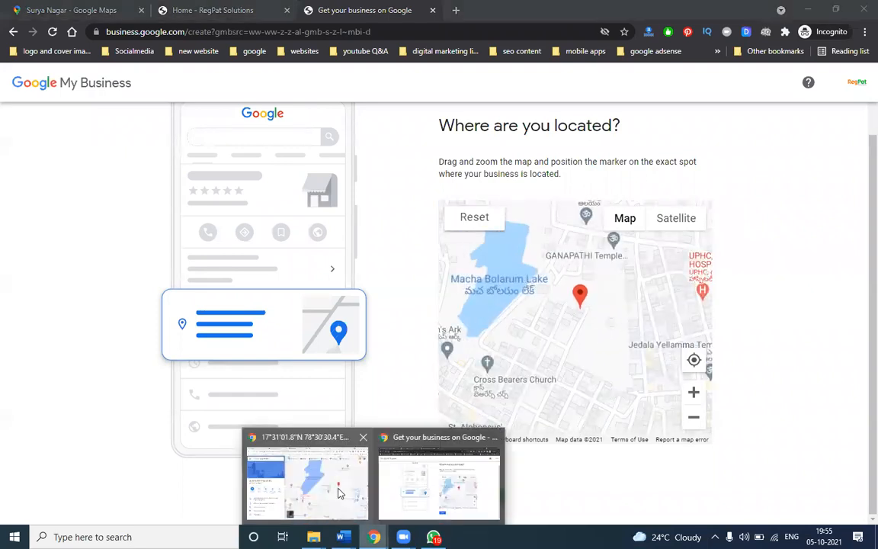
Step: Compare the marker with the Google Maps coordinate pin and submit the marked business location
click(340, 494)
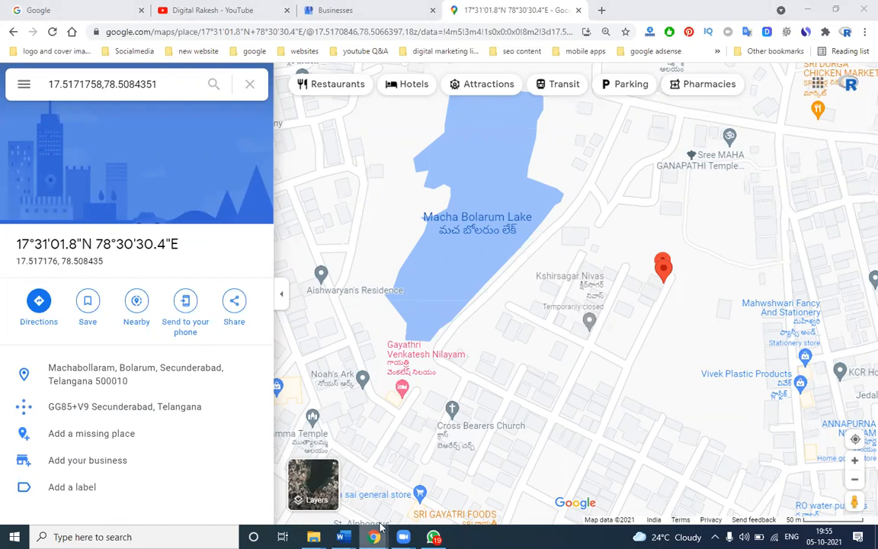
mouse_move(374, 537)
click(439, 476)
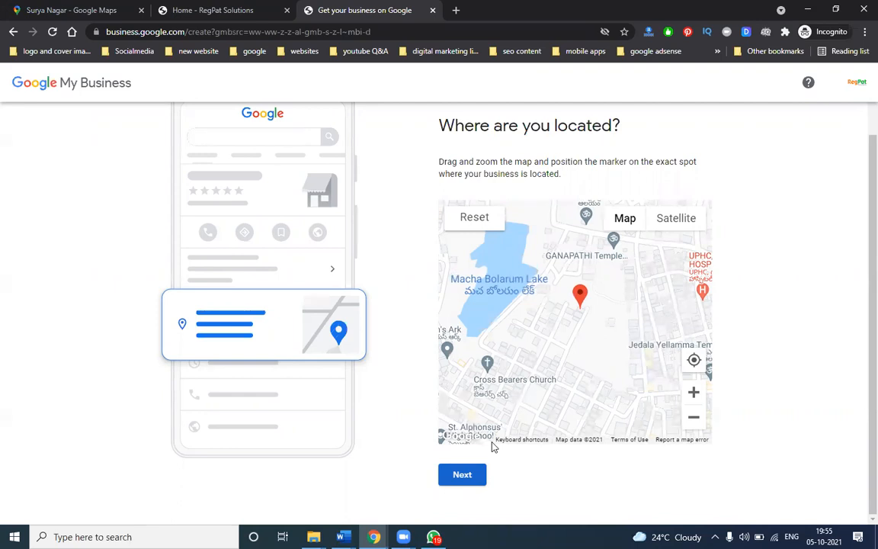
key(Return)
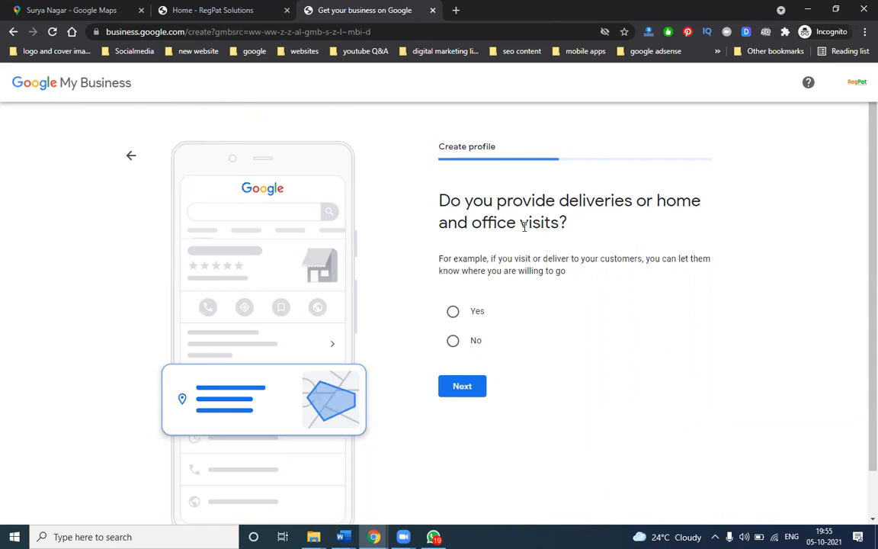
Step: Answer Yes to providing deliveries or home and office visits, and add Secunderabad and Bollaram, Telangana, as service areas
click(452, 314)
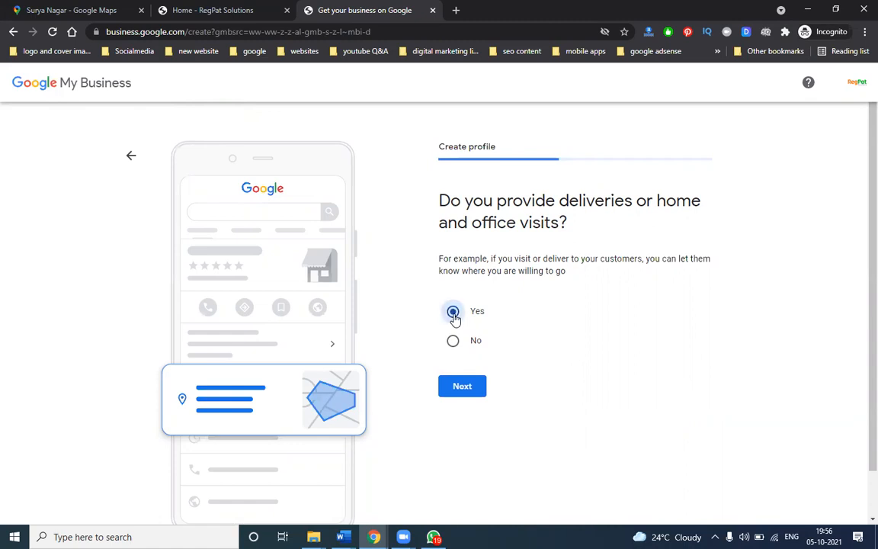
click(456, 385)
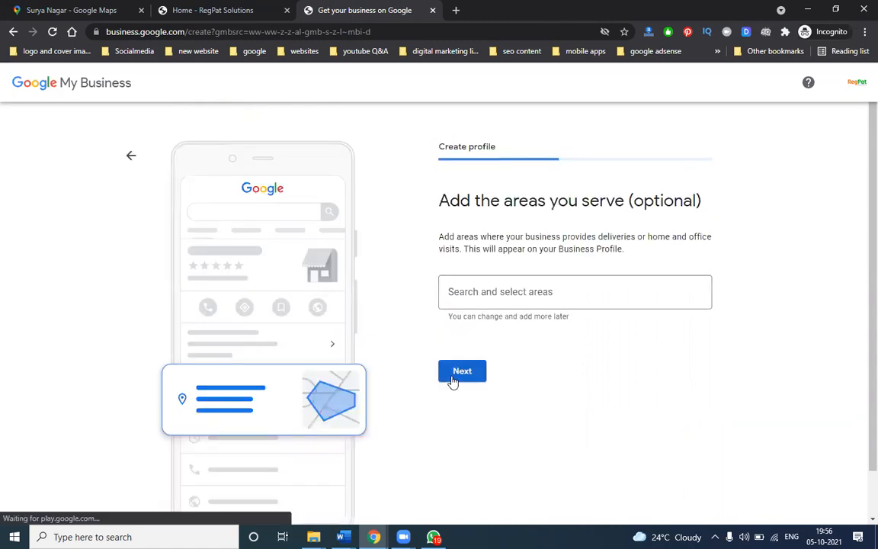
click(509, 286)
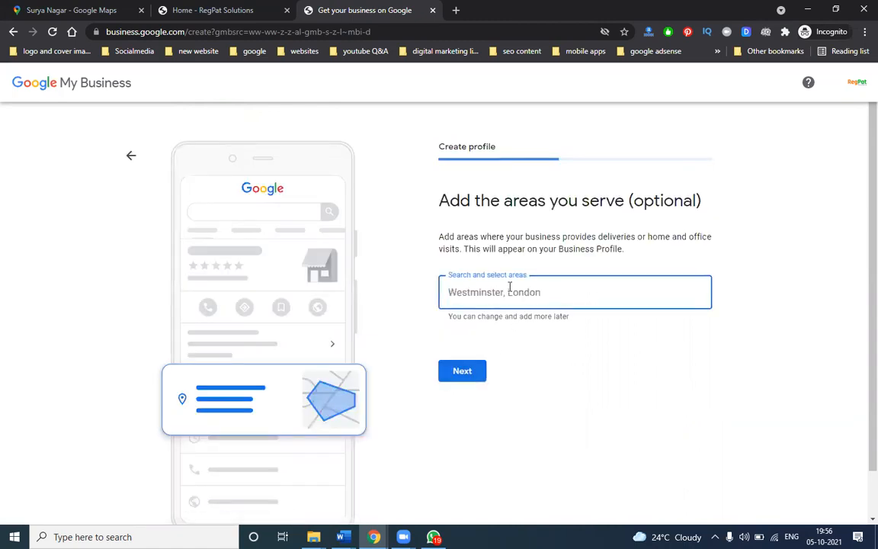
text(secu)
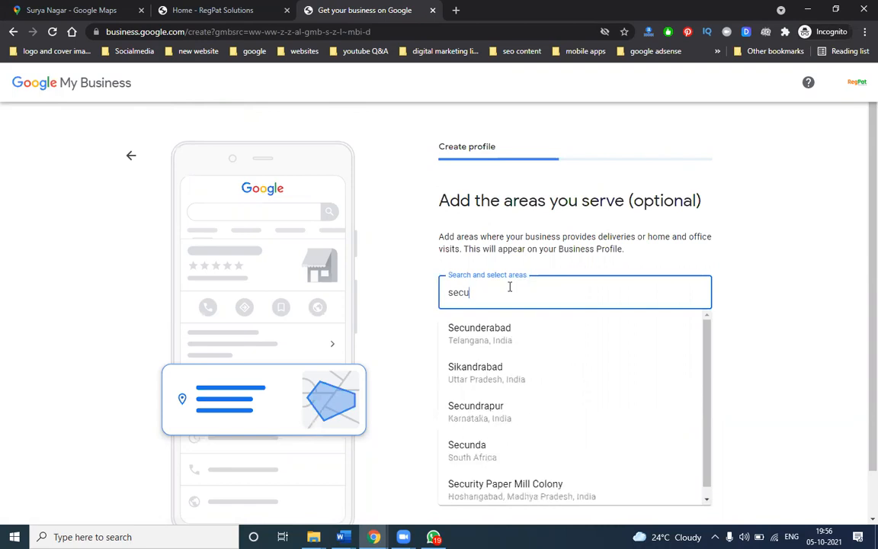
click(502, 330)
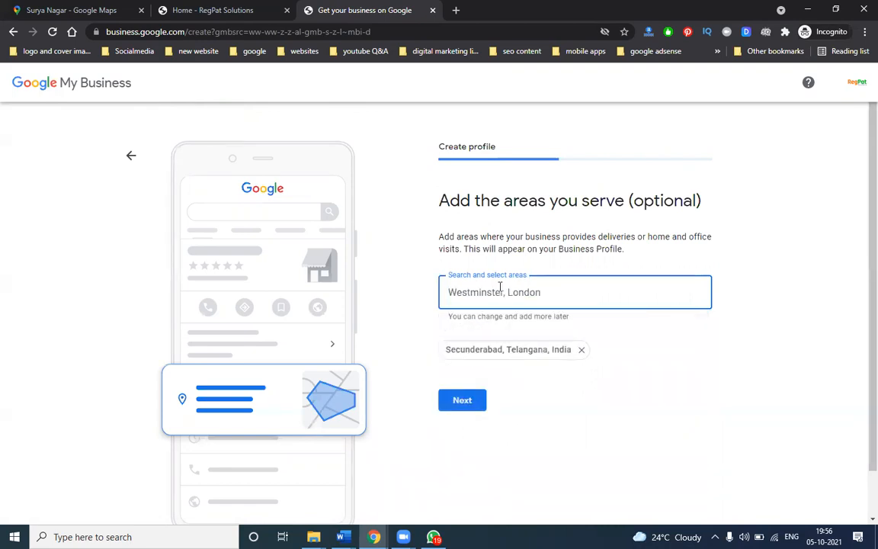
text(boll)
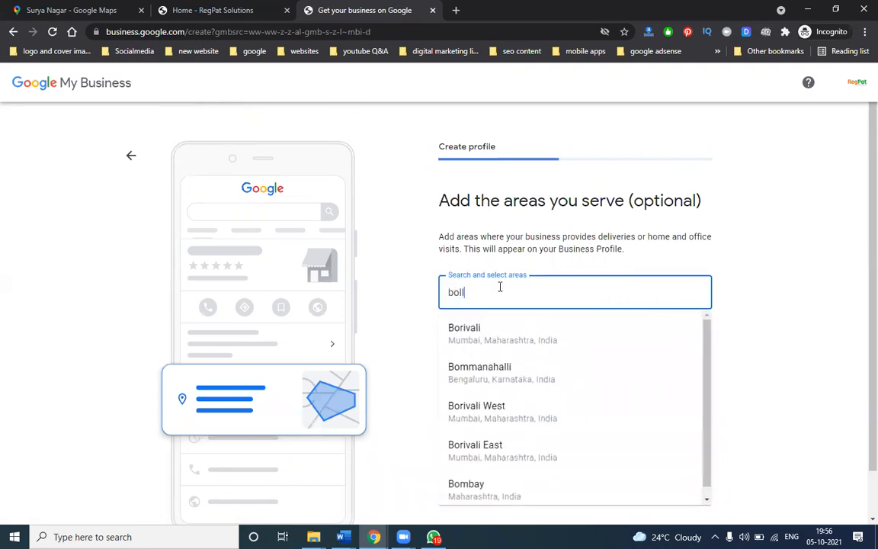
click(481, 336)
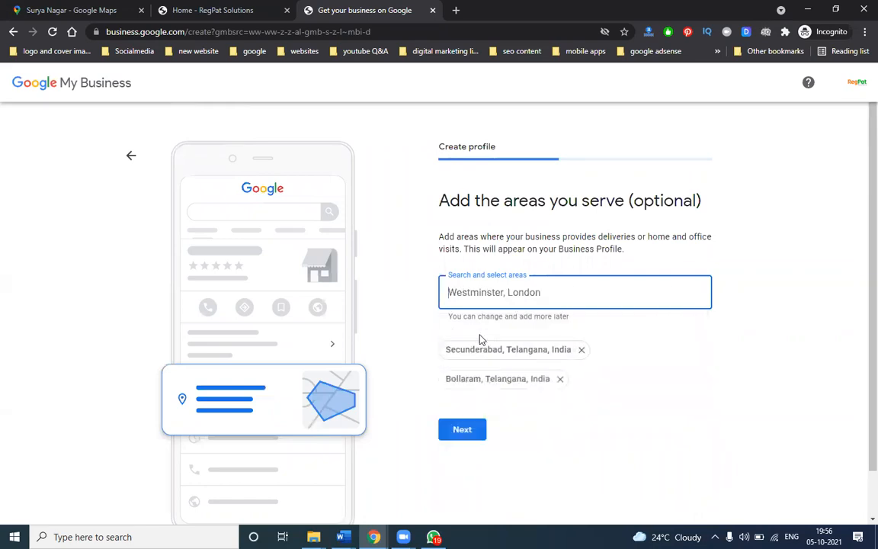
Step: Switch to the Google Maps window and examine the localities surrounding the business pin for further service areas
key(alt+Tab)
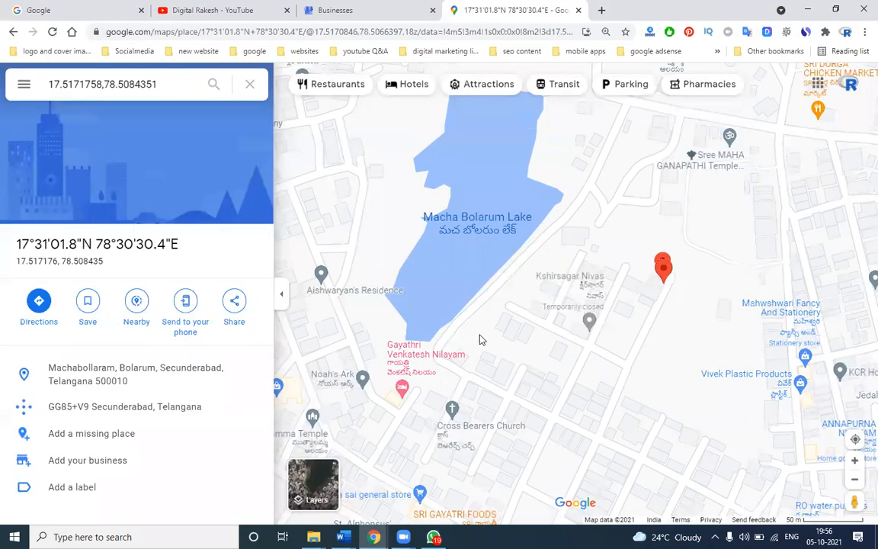
scroll(481, 341, down, 2)
scroll(481, 340, down, 2)
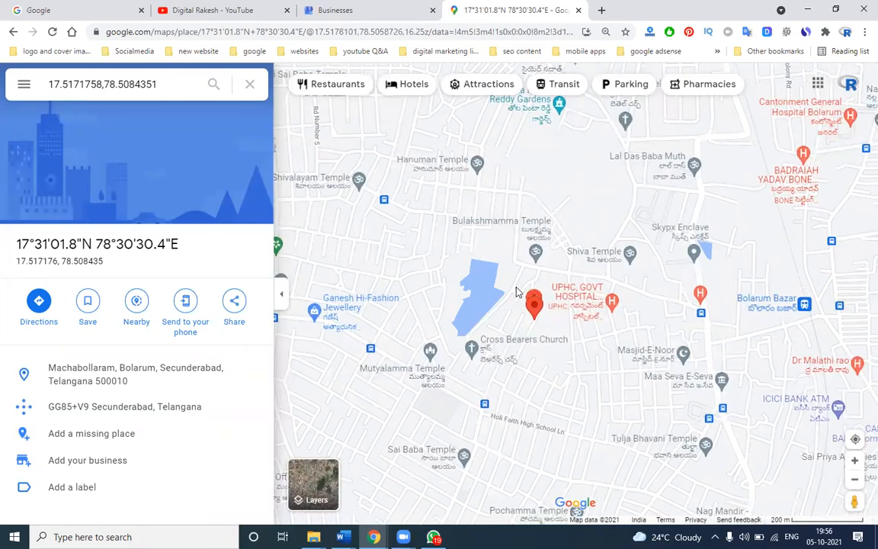
scroll(516, 292, down, 2)
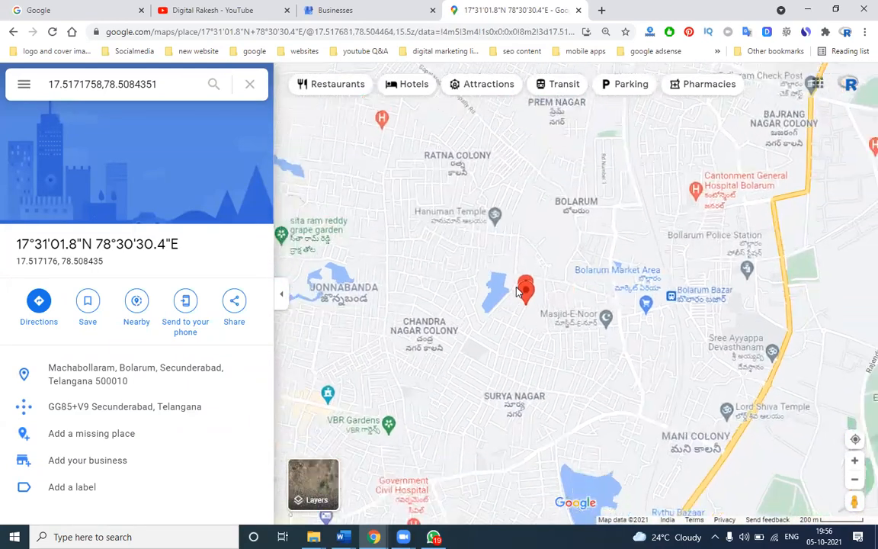
scroll(516, 292, down, 2)
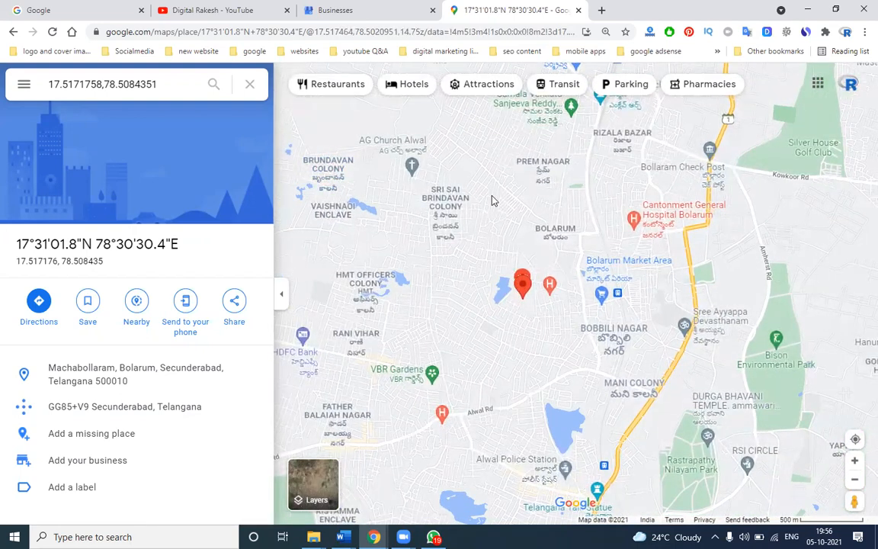
scroll(505, 209, down, 2)
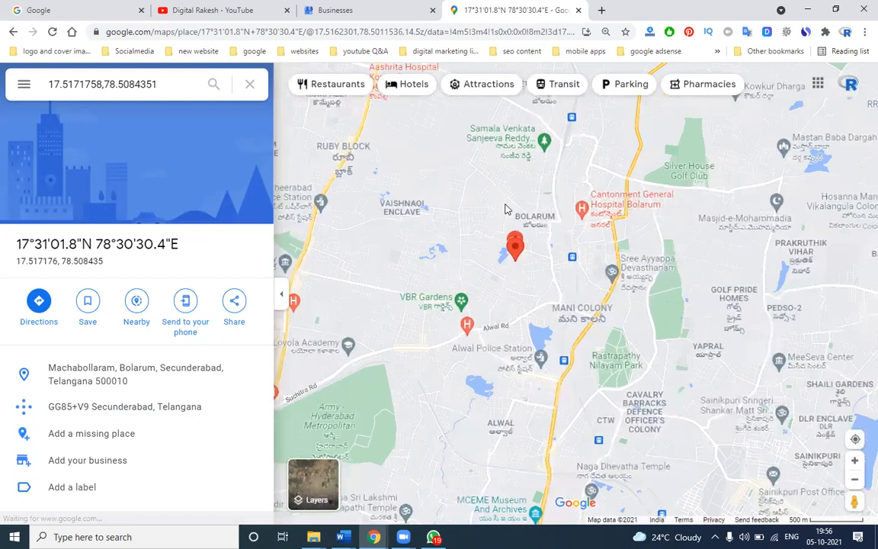
scroll(505, 209, down, 1)
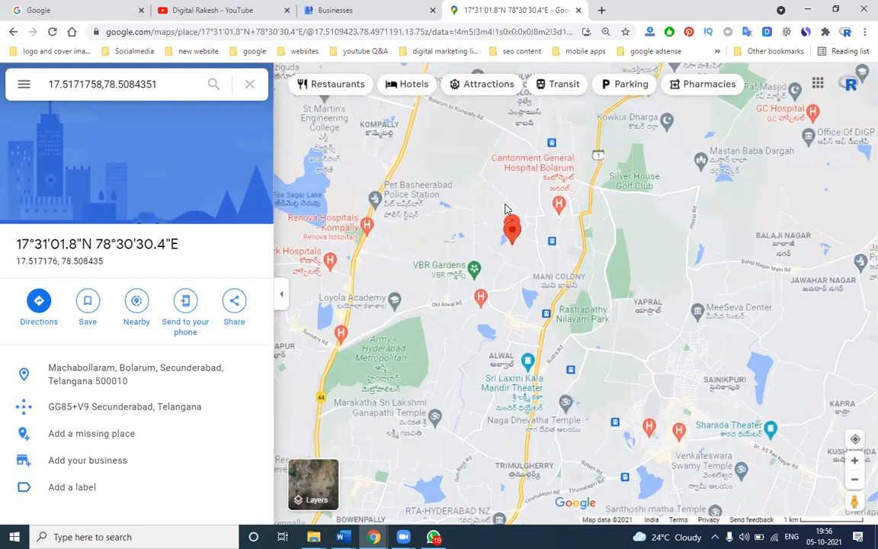
Step: Return to the business profile form and add Alwal, Secunderabad, Telangana, as a service area
key(alt+Tab)
text(a)
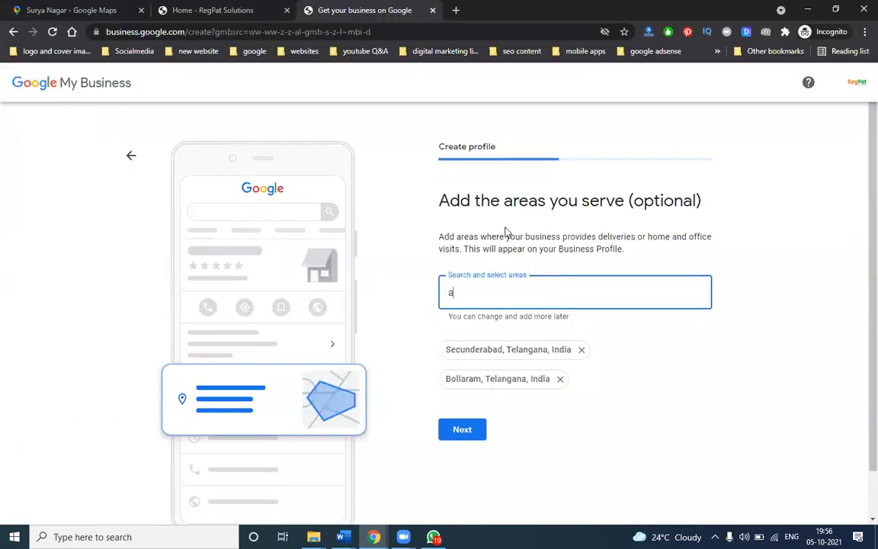
text(lwa)
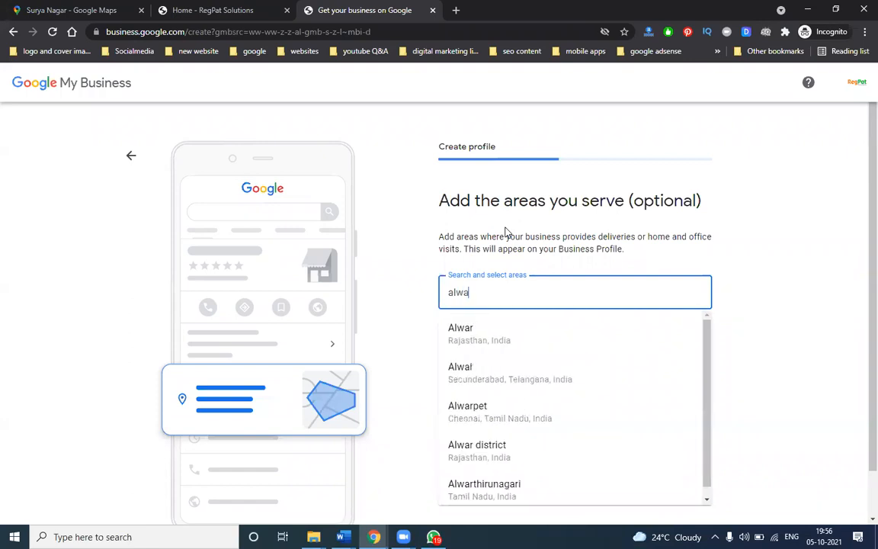
click(502, 369)
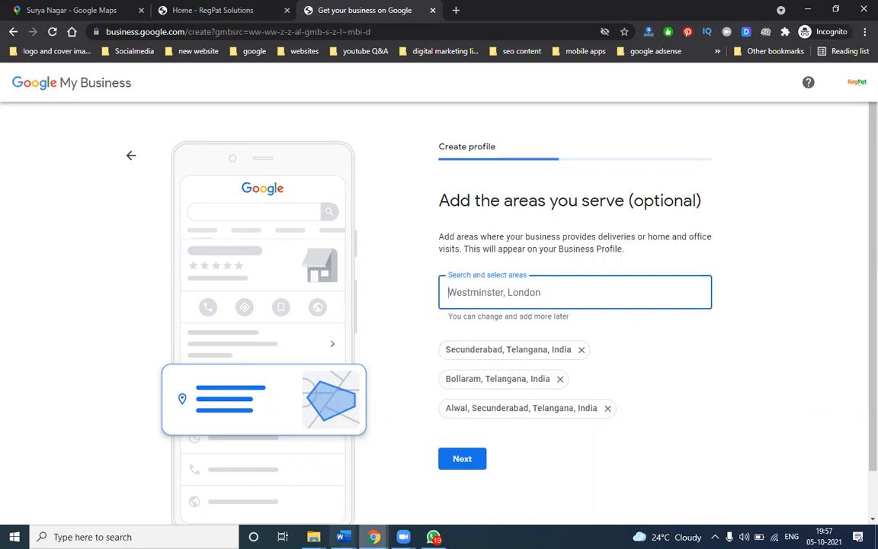
Step: Switch to the Google Maps window and examine the localities around the business pin for another service area, then return to the form
click(373, 537)
click(306, 477)
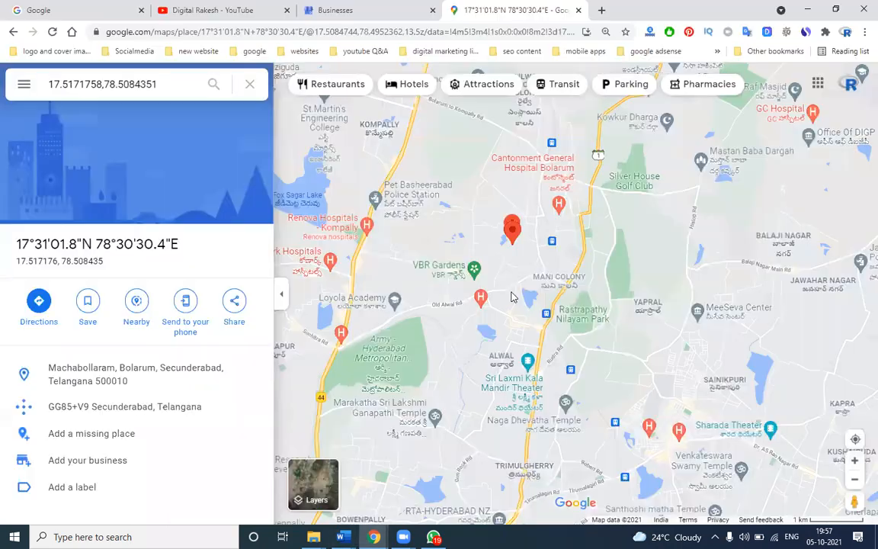
scroll(512, 297, down, 3)
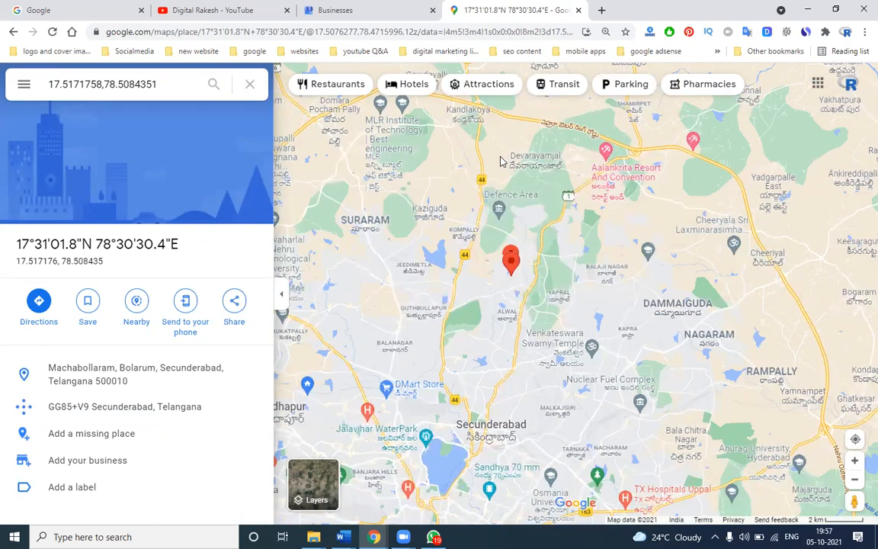
scroll(501, 161, down, 1)
scroll(535, 262, up, 3)
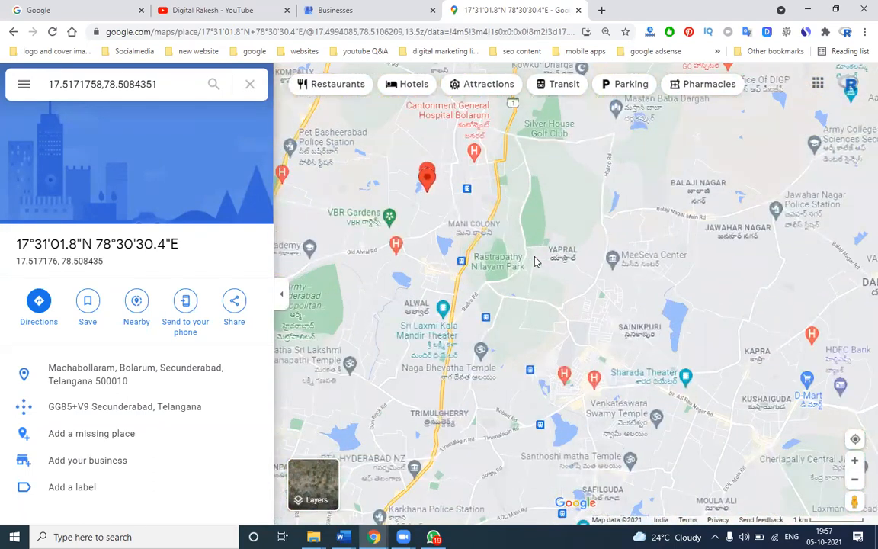
scroll(535, 262, down, 2)
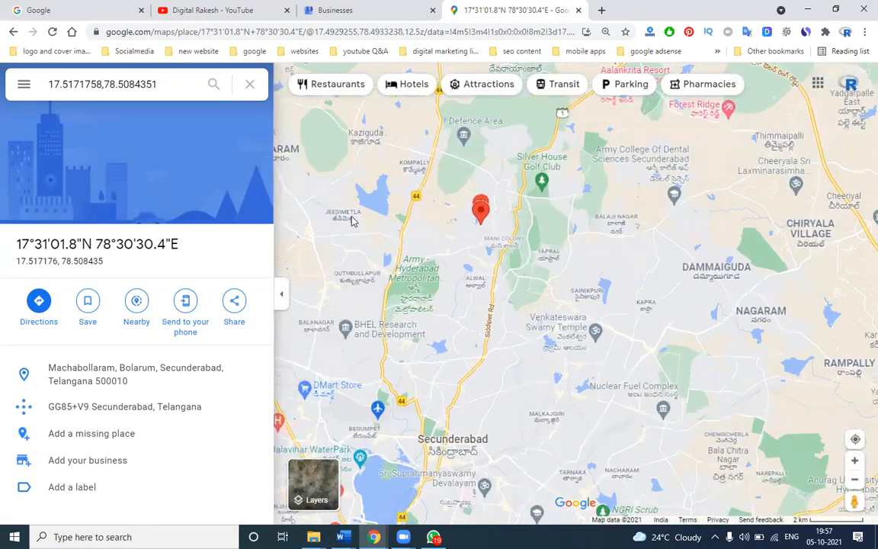
scroll(511, 255, up, 5)
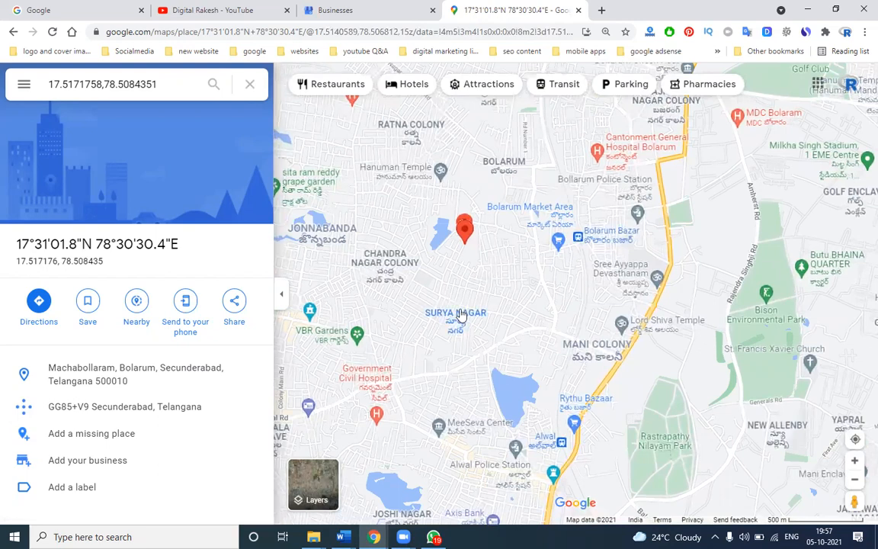
click(461, 315)
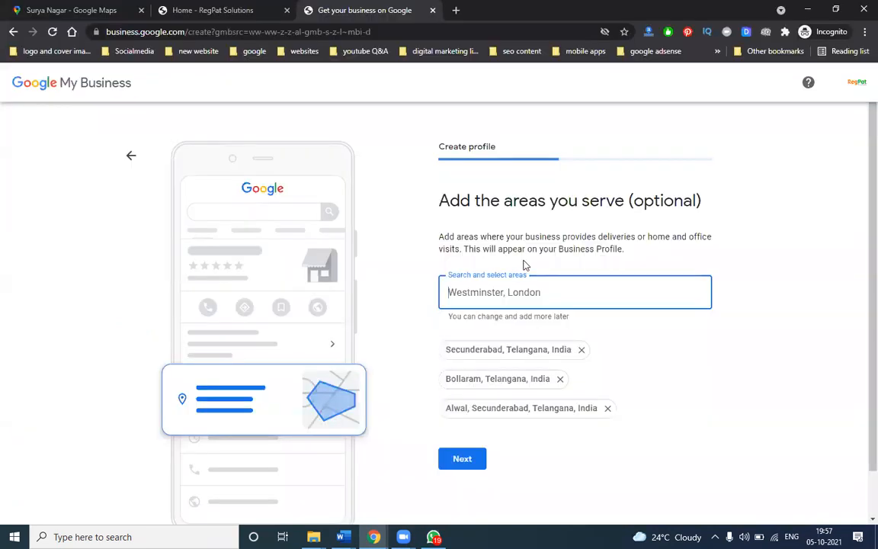
Step: Try to find Surya Nagar as a service area and clear the search entry
text(surya nagar)
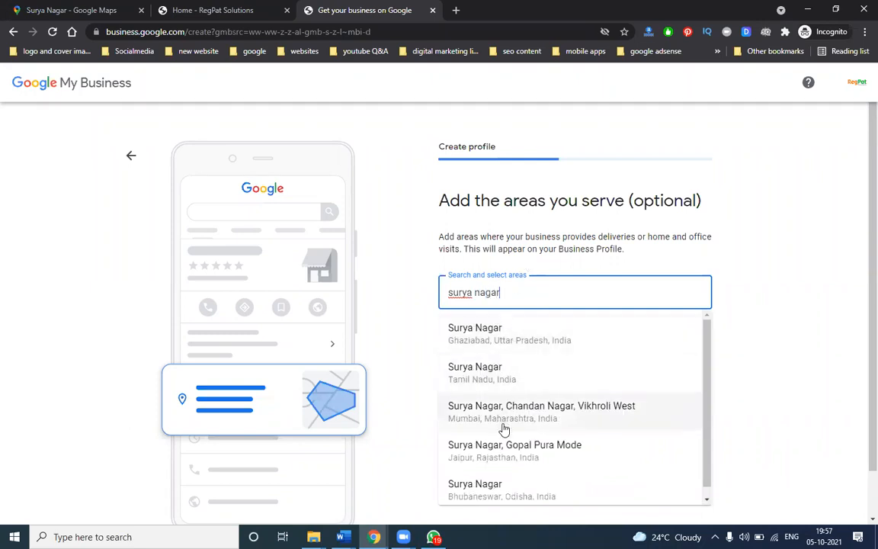
double_click(501, 291)
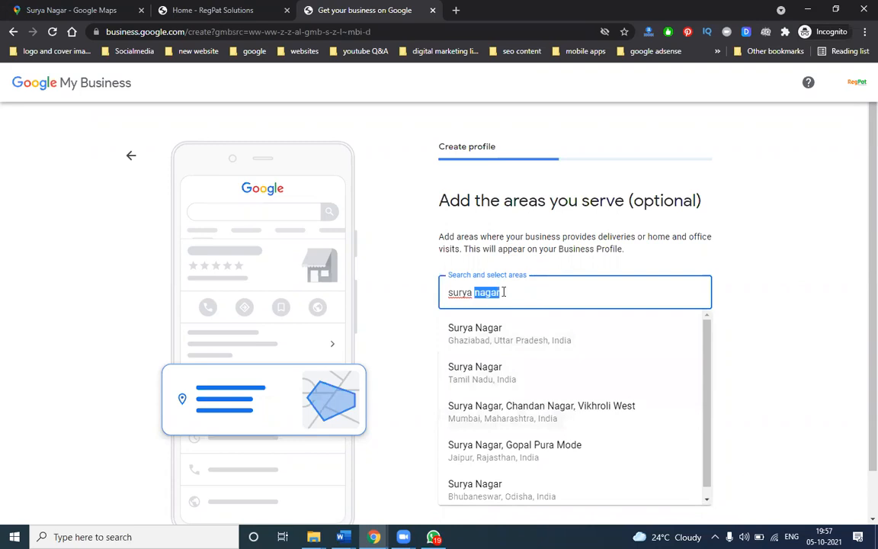
key(BackSpace)
key(BackSpace)
key(BackSpace)
key(BackSpace)
key(BackSpace)
key(BackSpace)
key(BackSpace)
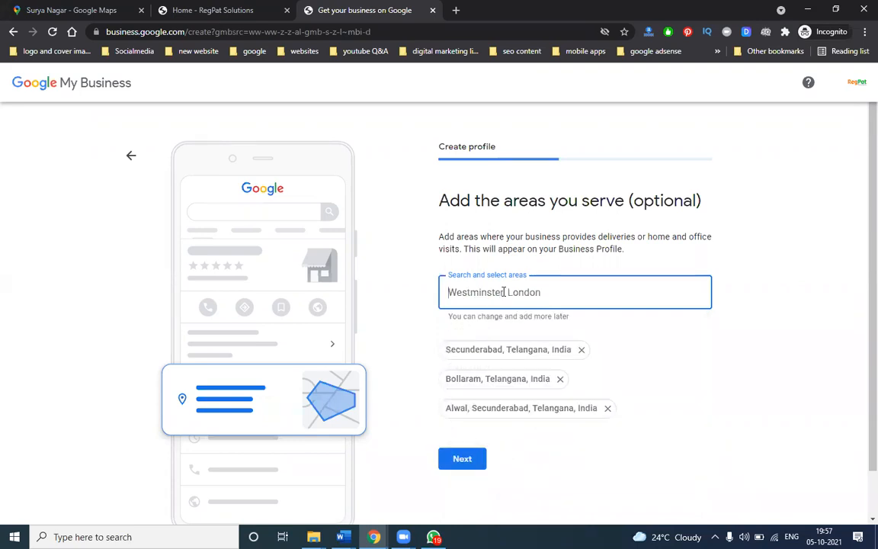
click(422, 320)
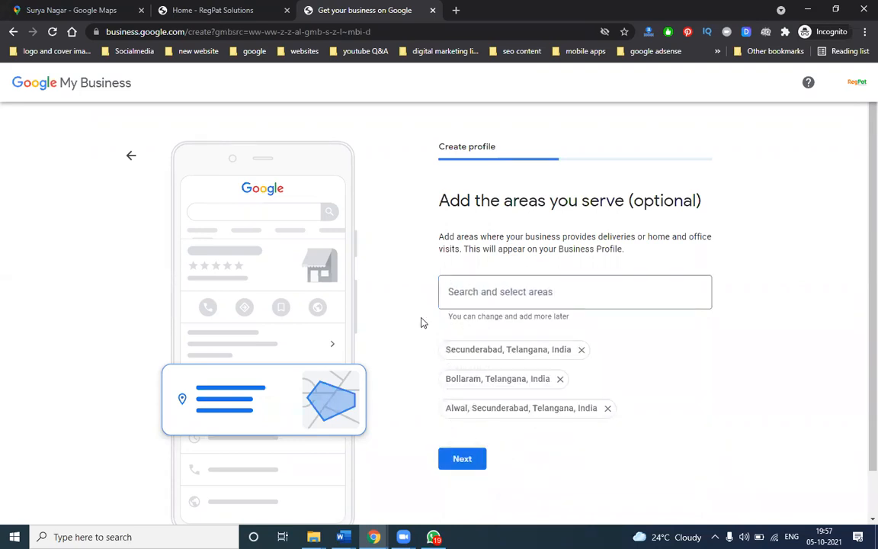
click(457, 453)
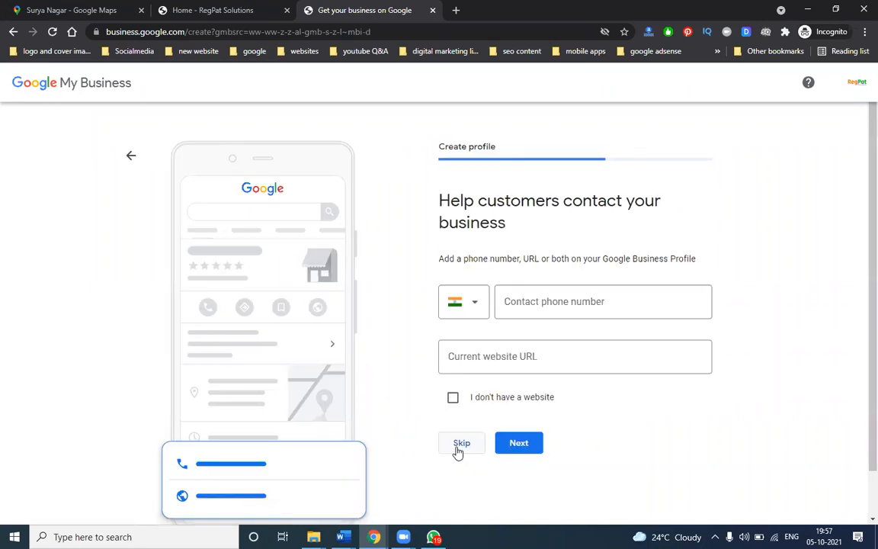
click(214, 10)
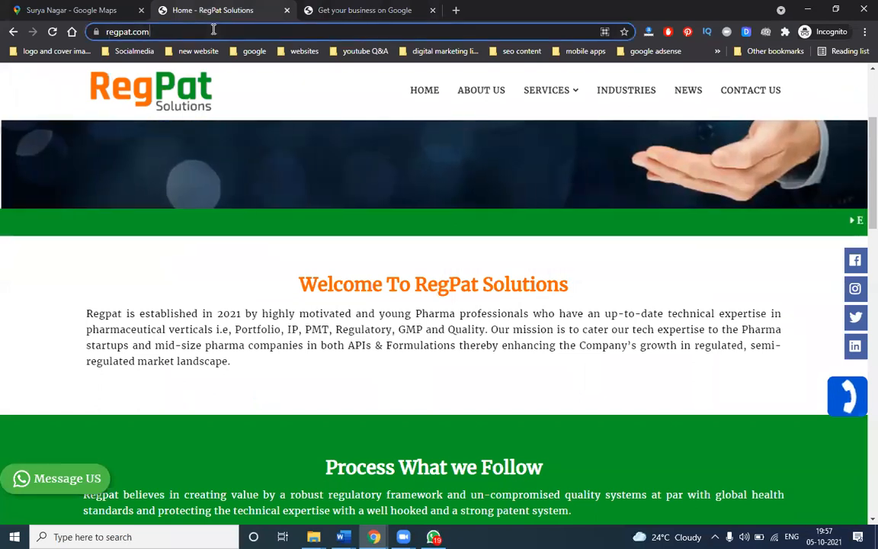
click(358, 10)
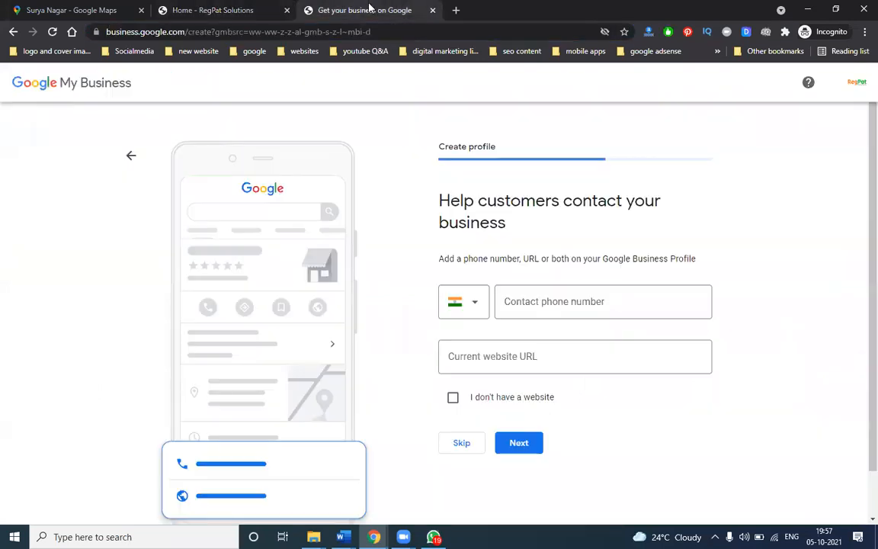
click(501, 355)
text(https://www.regpat.com/)
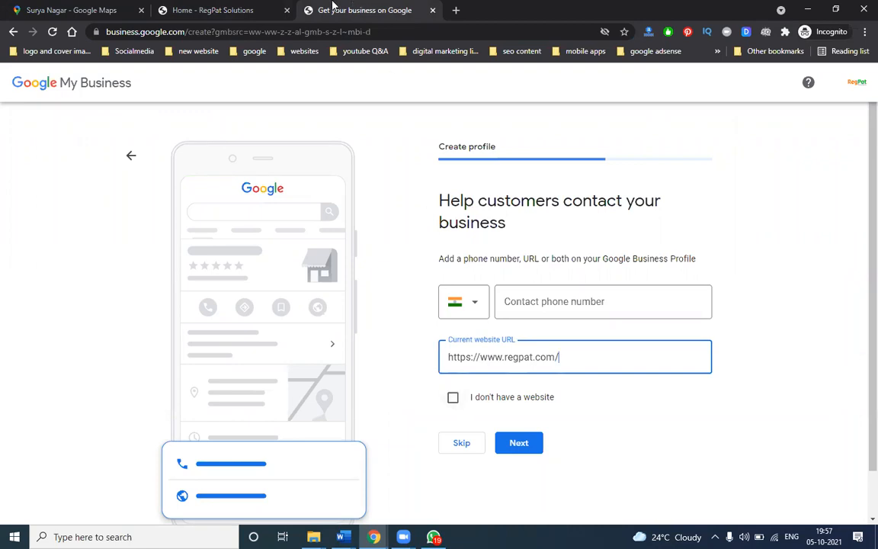
Step: Copy the phone number from the RegPat website's contact page into the contact phone number field and submit the contact details
click(217, 9)
click(730, 92)
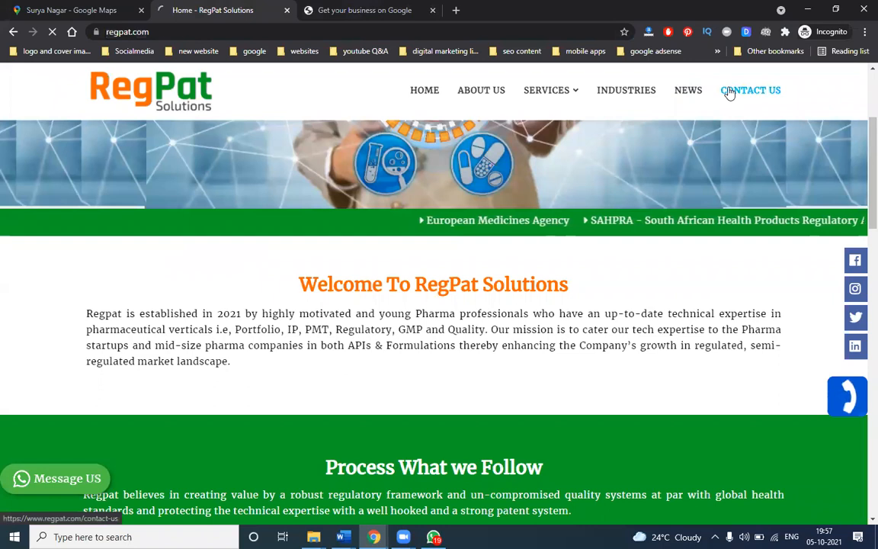
scroll(256, 325, down, 1)
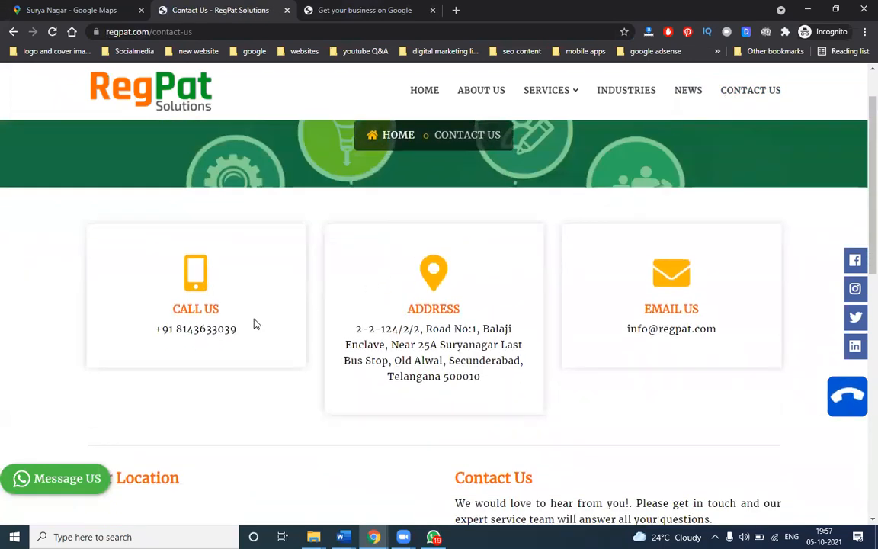
double_click(206, 329)
key(ctrl+c)
click(355, 10)
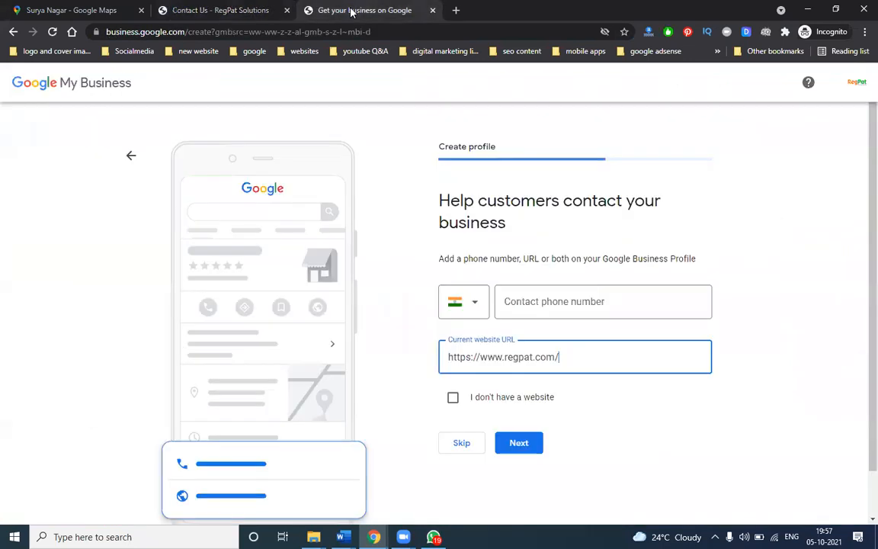
click(540, 296)
key(ctrl+v)
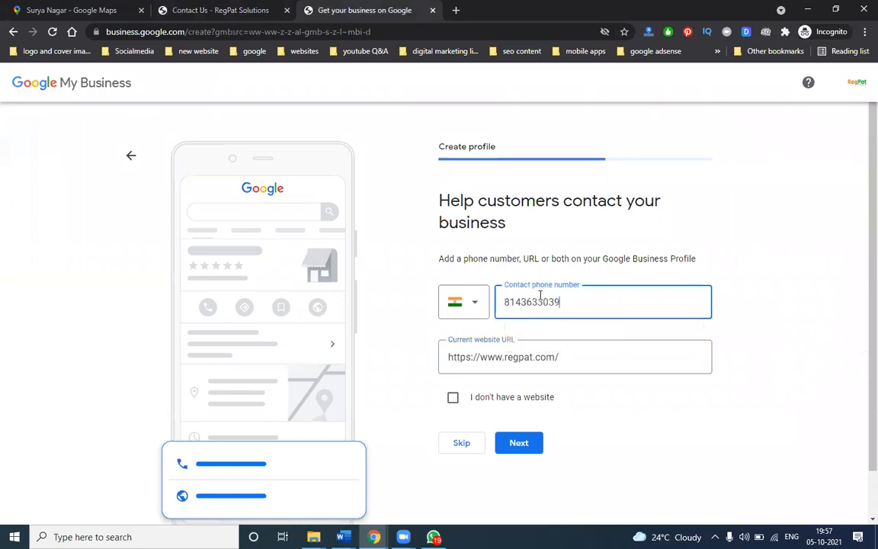
scroll(671, 328, down, 1)
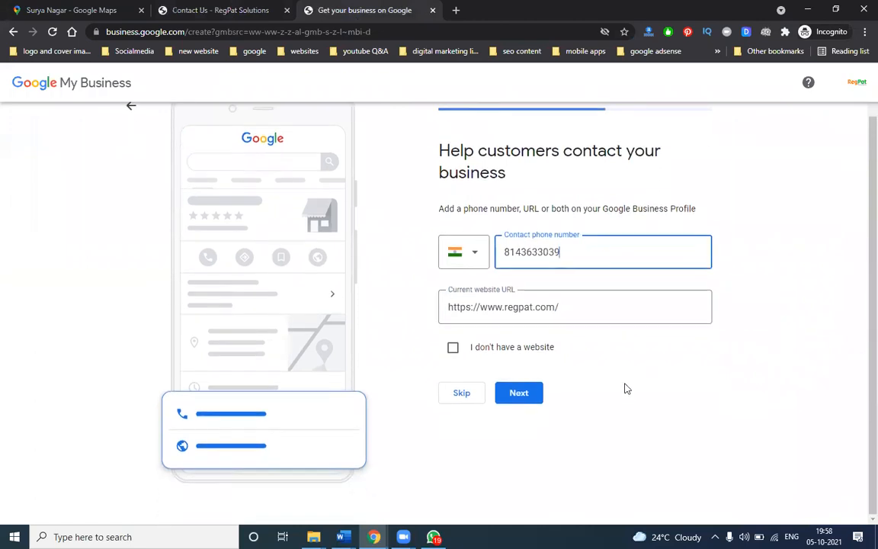
click(507, 394)
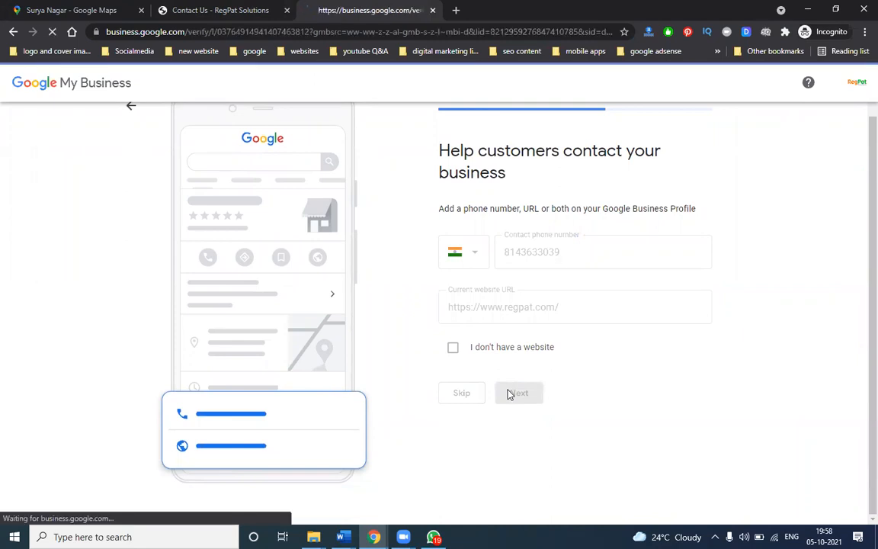
Step: Request the verification code by text message, enter and verify the six-digit code, and continue to the opening hours
scroll(575, 359, down, 2)
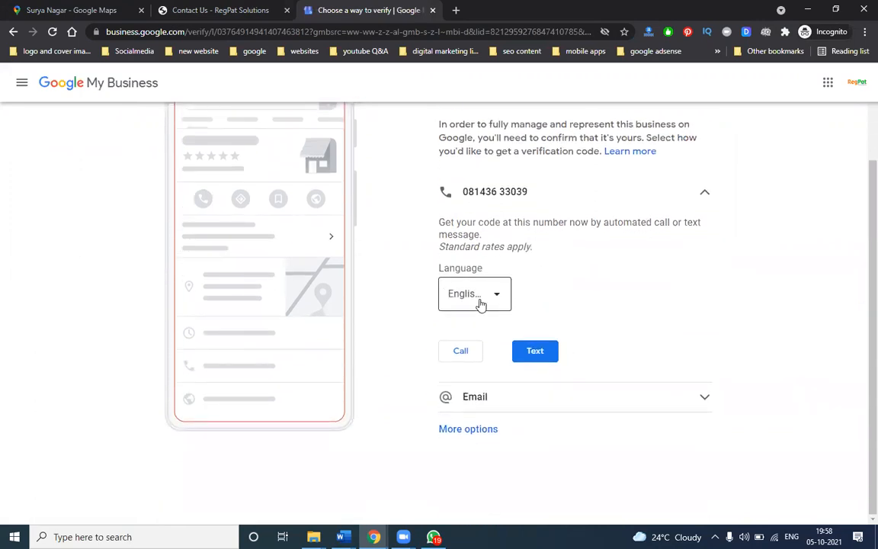
click(534, 353)
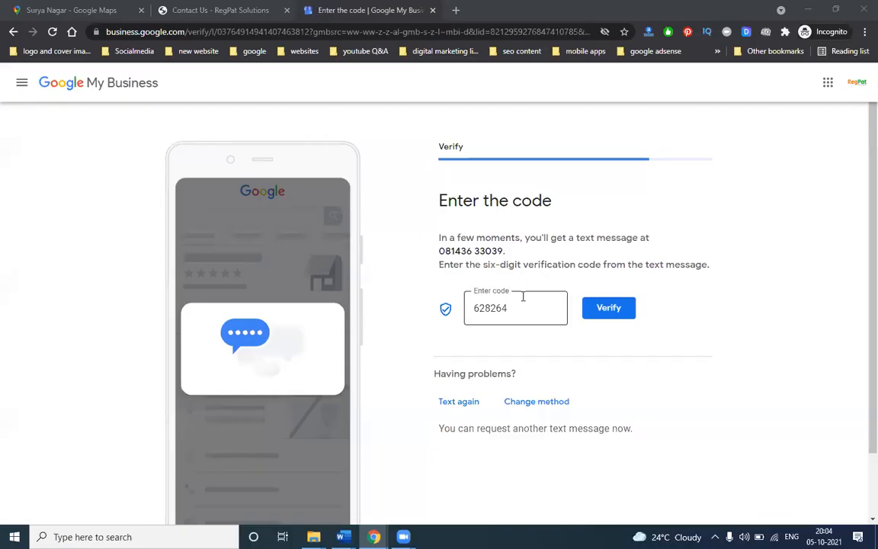
click(608, 310)
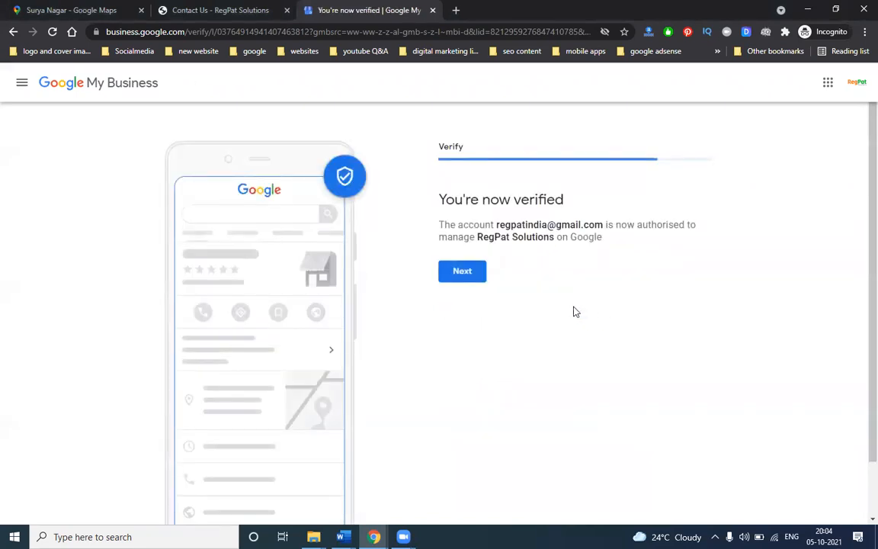
click(476, 272)
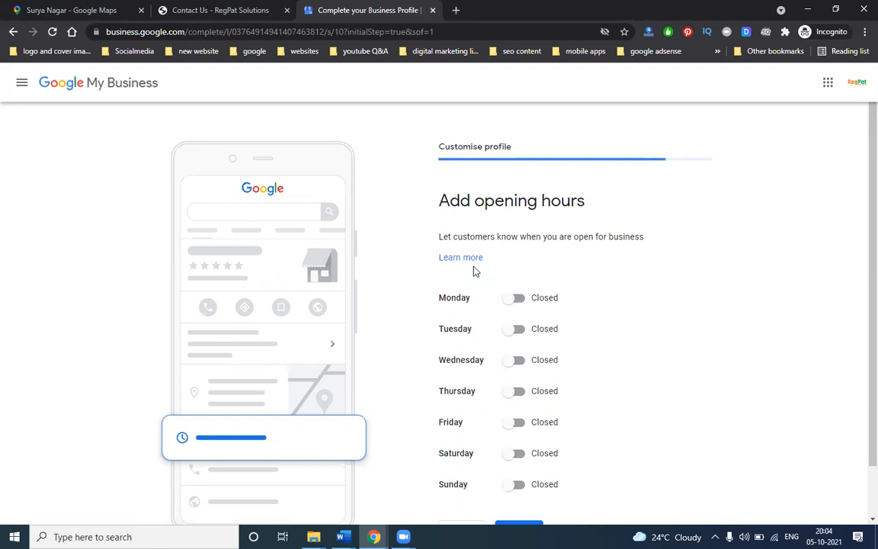
Step: Mark the business as open on every day from Monday to Sunday
click(518, 299)
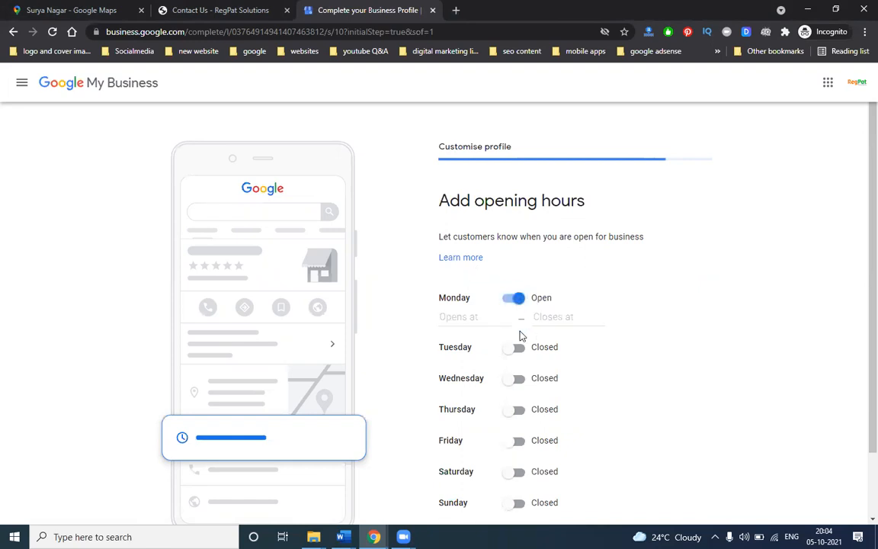
click(522, 350)
click(518, 397)
click(518, 446)
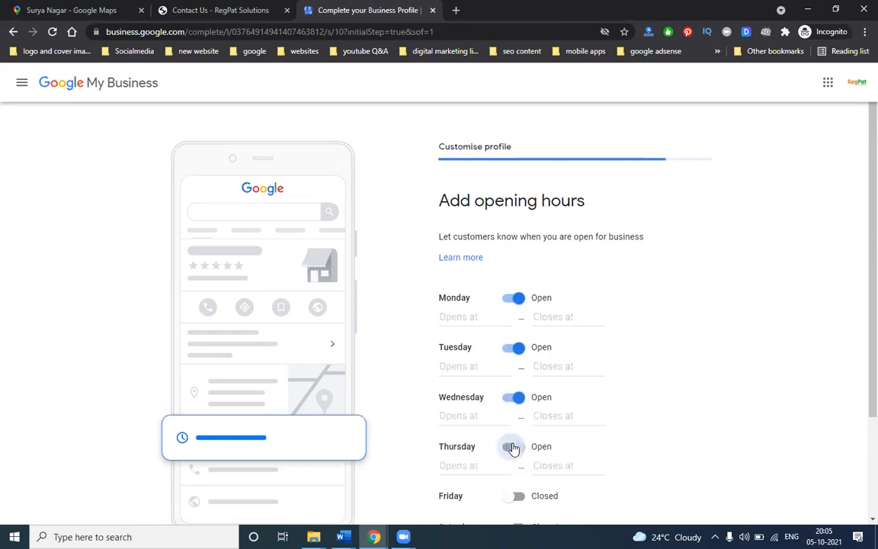
scroll(581, 388, down, 2)
click(519, 367)
click(518, 415)
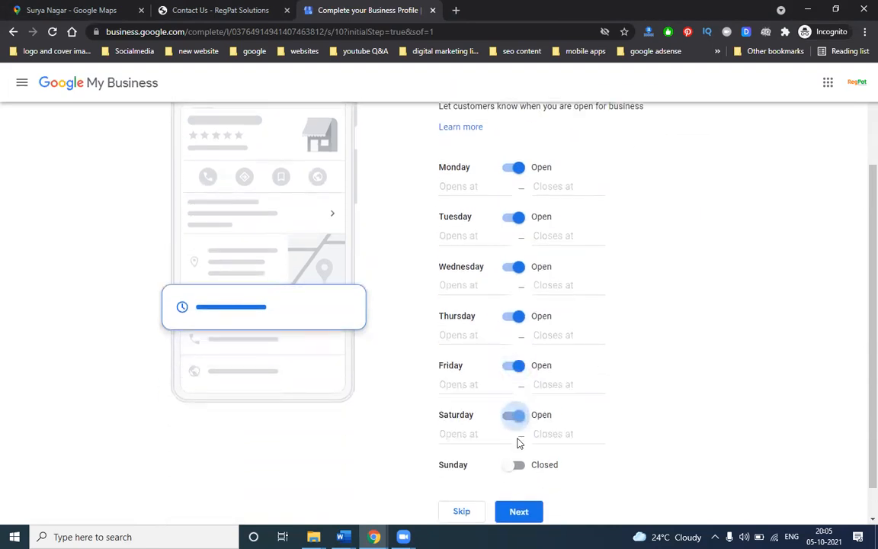
click(518, 463)
Step: Set Monday's opening hours to 09:00–20:00
click(460, 189)
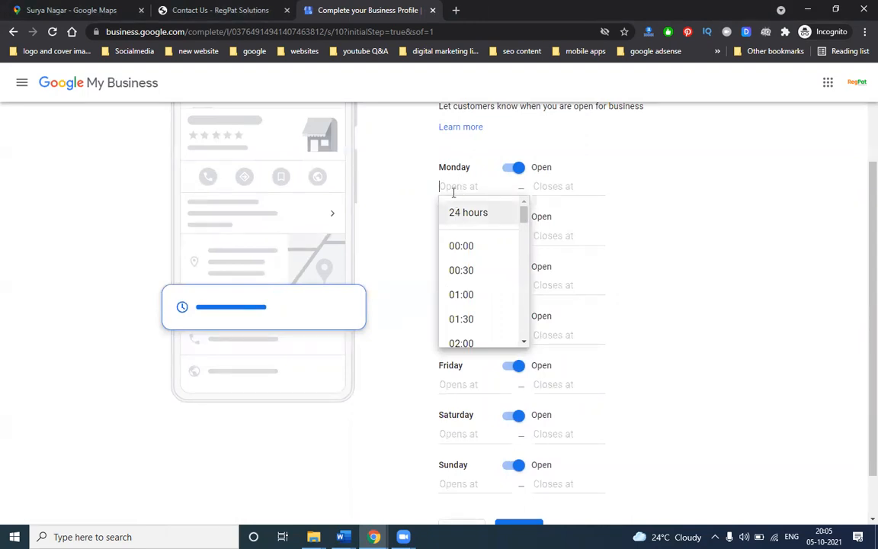
text(09)
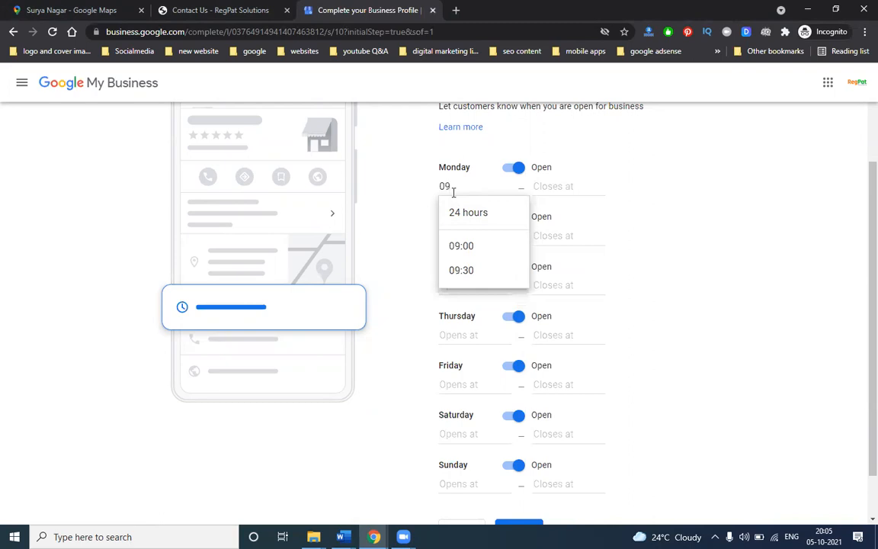
click(455, 245)
click(536, 188)
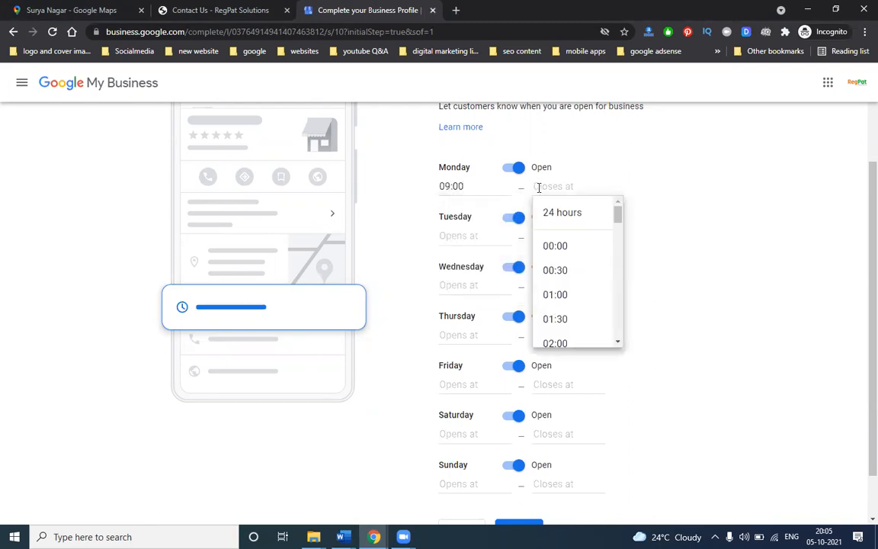
text(20)
key(Down)
key(Return)
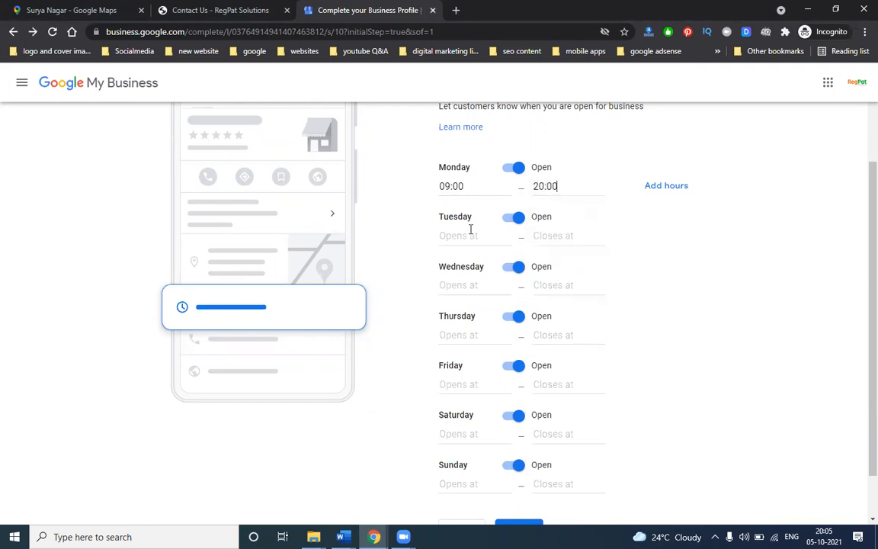
Step: Set Tuesday's opening hours to 09:00–20:00
click(468, 230)
text(09)
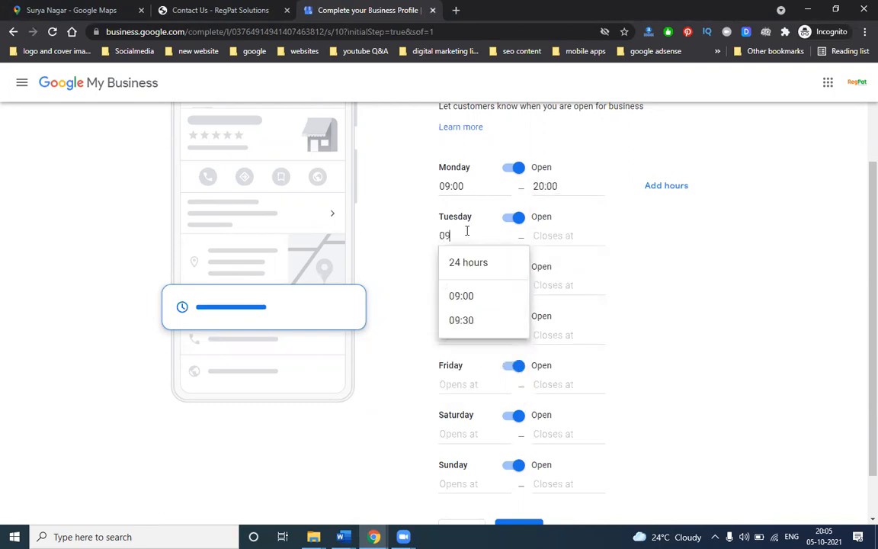
click(458, 296)
click(536, 237)
text(20)
click(556, 294)
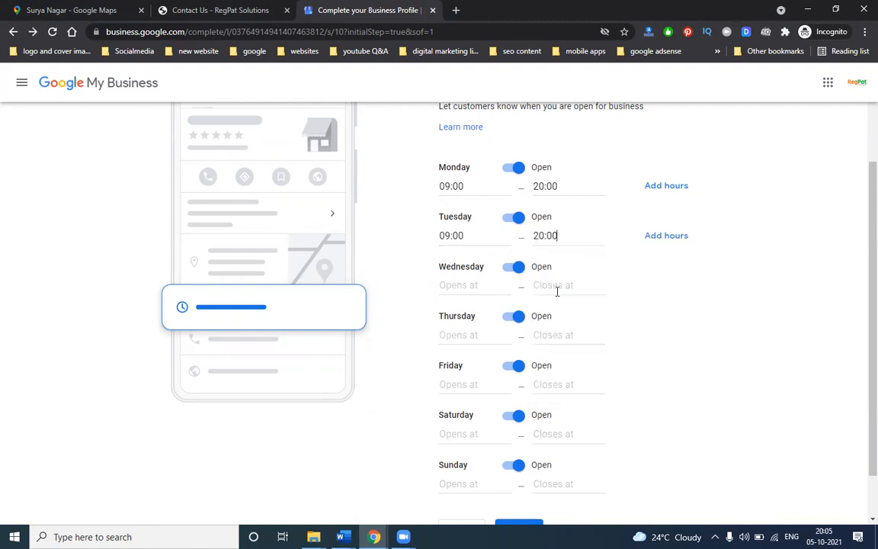
Step: Set Wednesday's opening hours to 09:00–20:00
click(485, 287)
text(09)
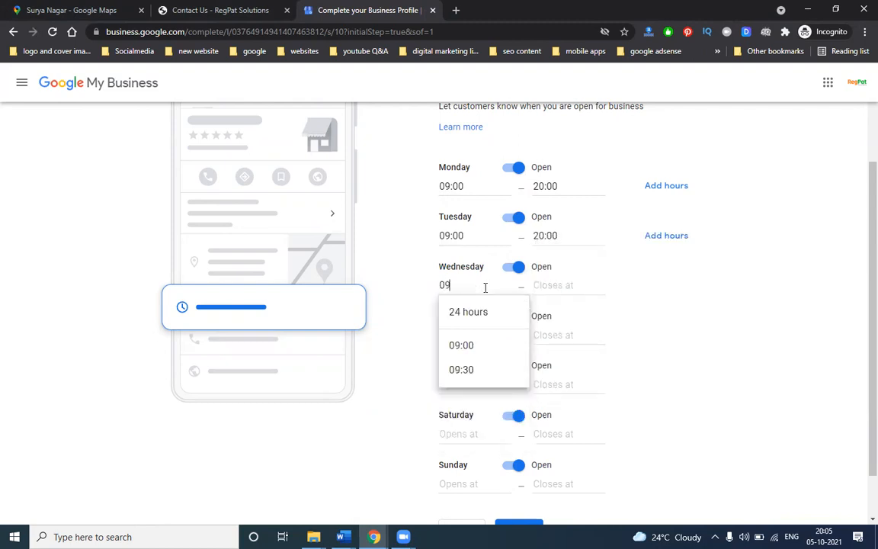
click(472, 341)
click(548, 288)
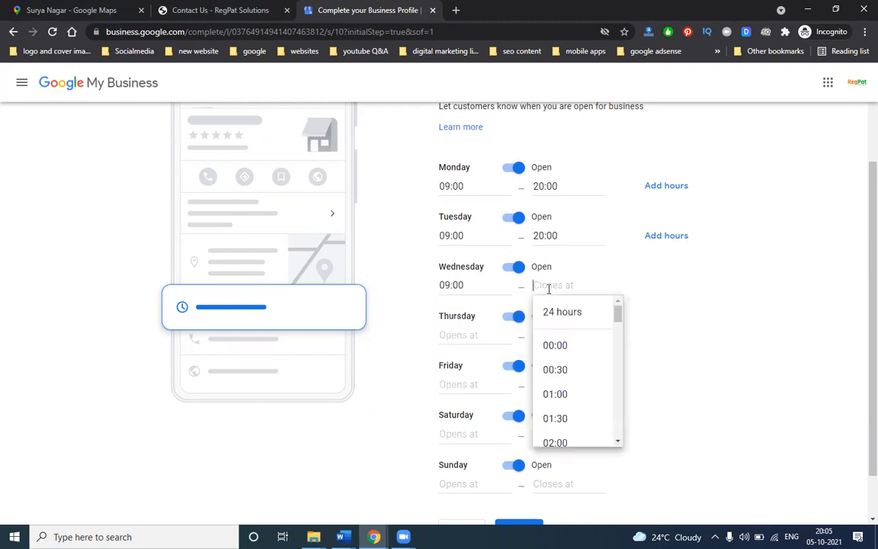
text(20)
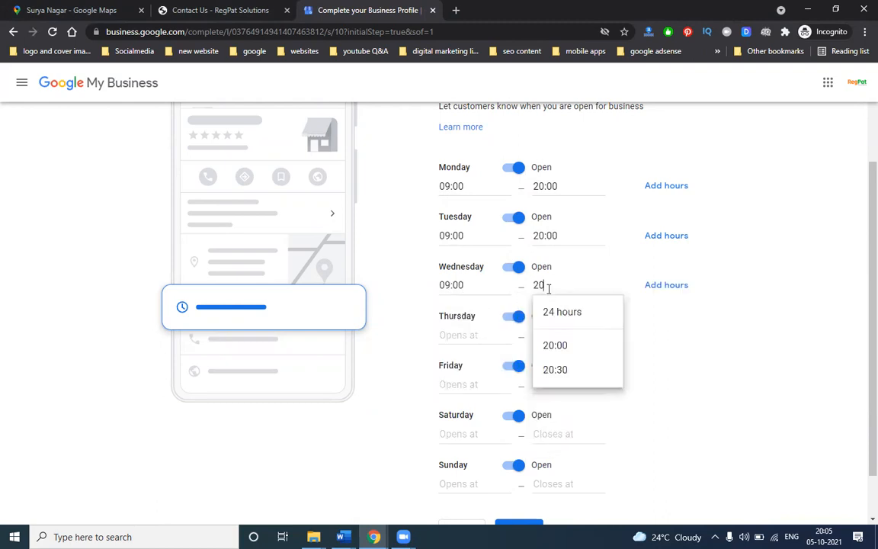
click(555, 347)
Step: Set Thursday's opening hours to 09:00–20:00
click(478, 337)
text(09)
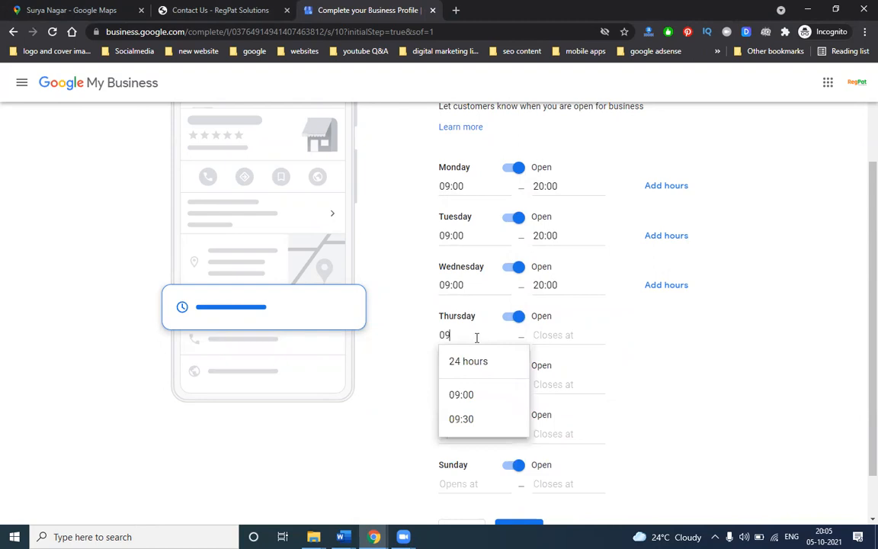
click(465, 394)
click(550, 334)
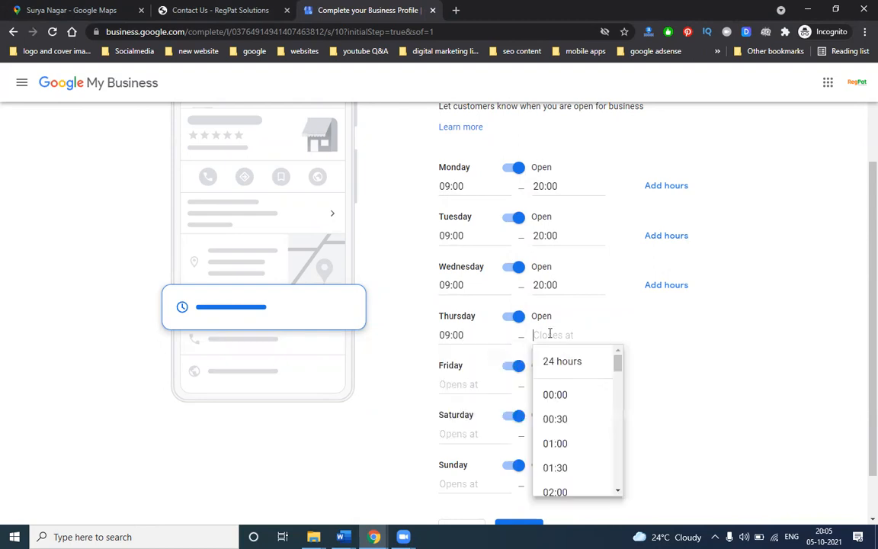
text(20)
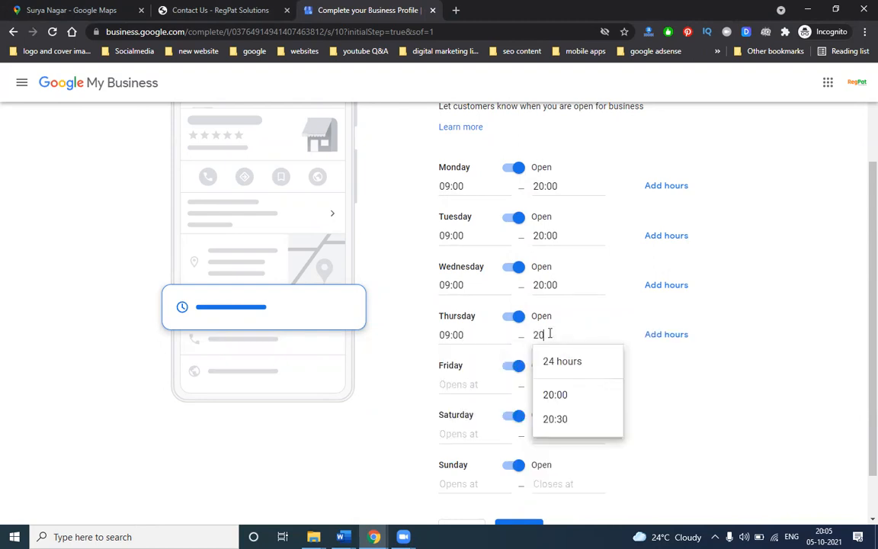
click(551, 398)
Step: Set Friday's opening hours to 09:00–20:00
click(474, 385)
text(09)
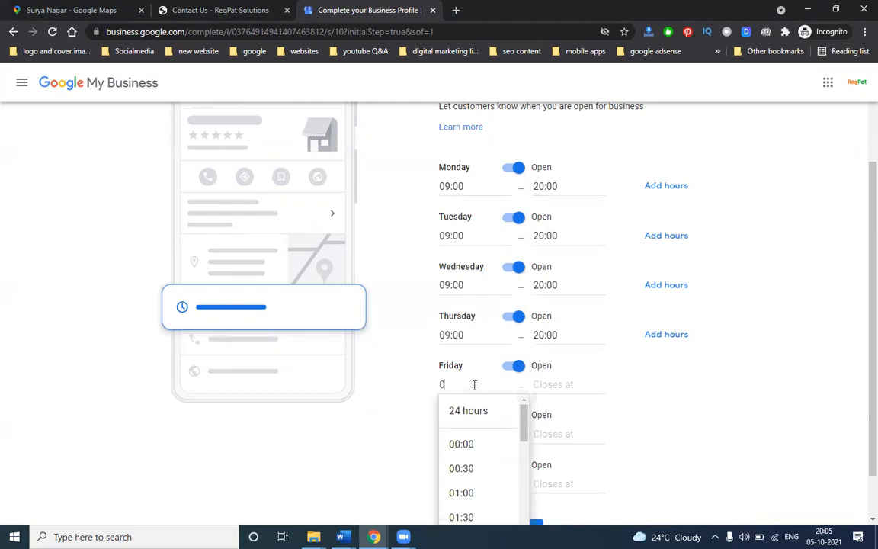
key(Return)
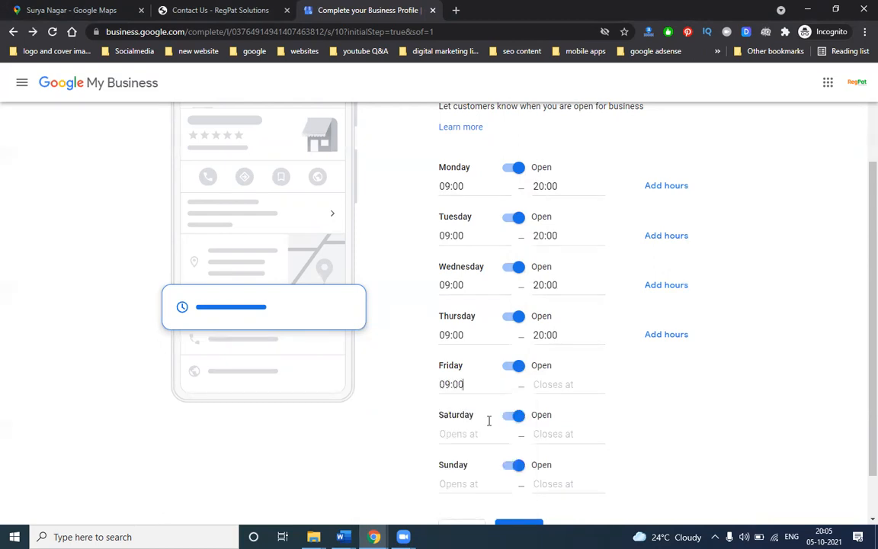
click(537, 383)
text(20)
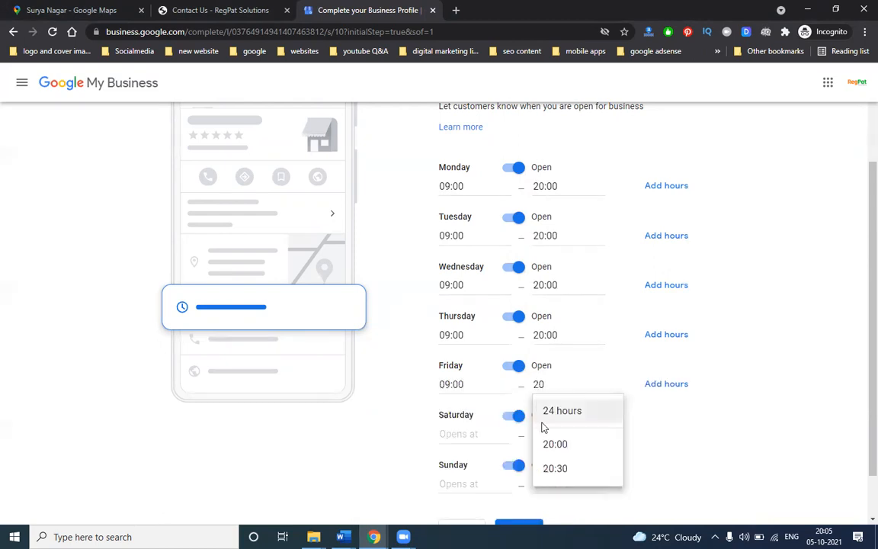
click(553, 445)
Step: Set Saturday's opening hours to 09:00–20:00
click(464, 432)
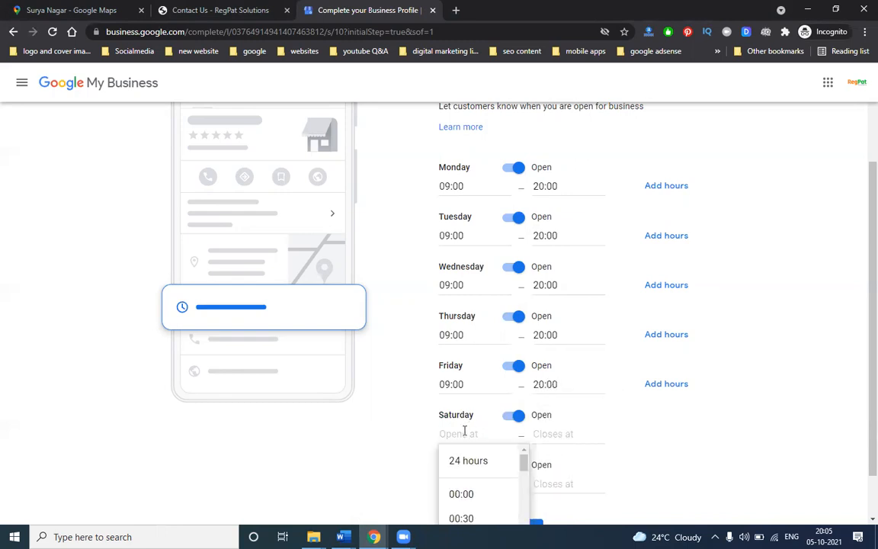
text(09)
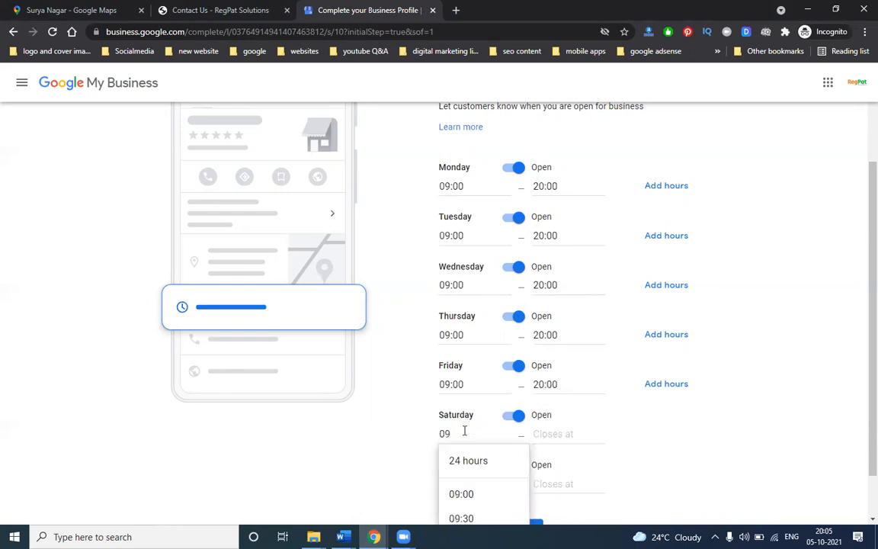
scroll(649, 389, down, 1)
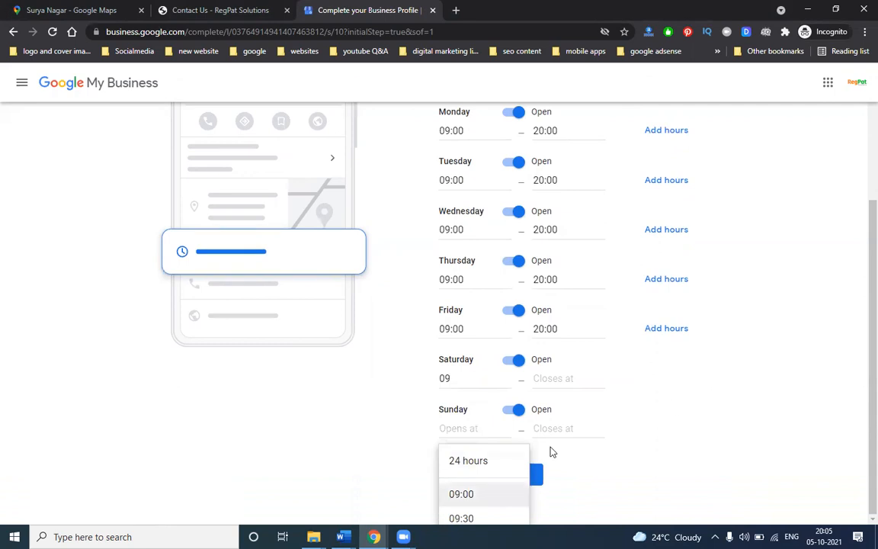
key(Down)
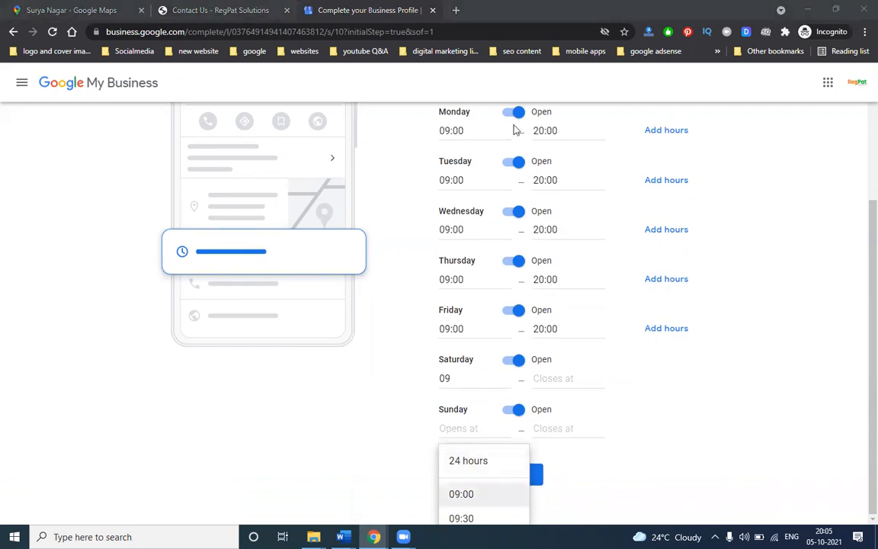
click(533, 449)
click(554, 379)
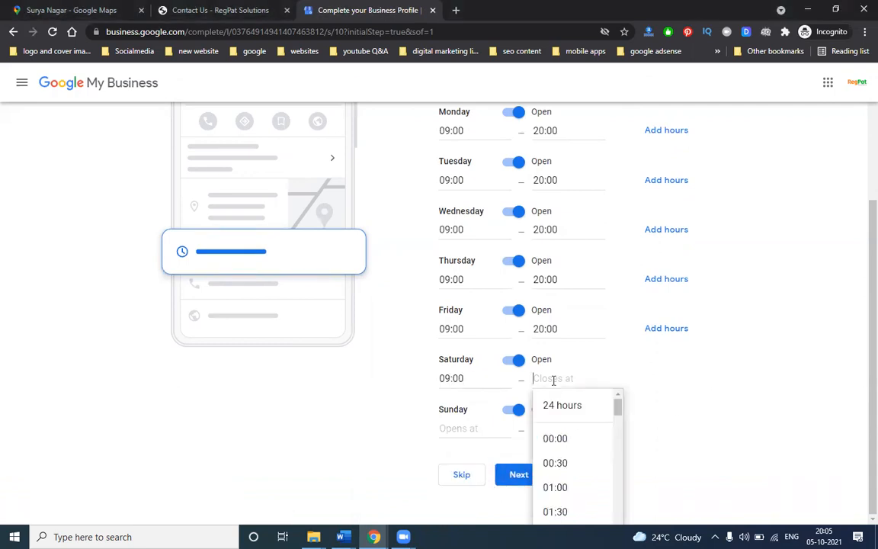
text(20)
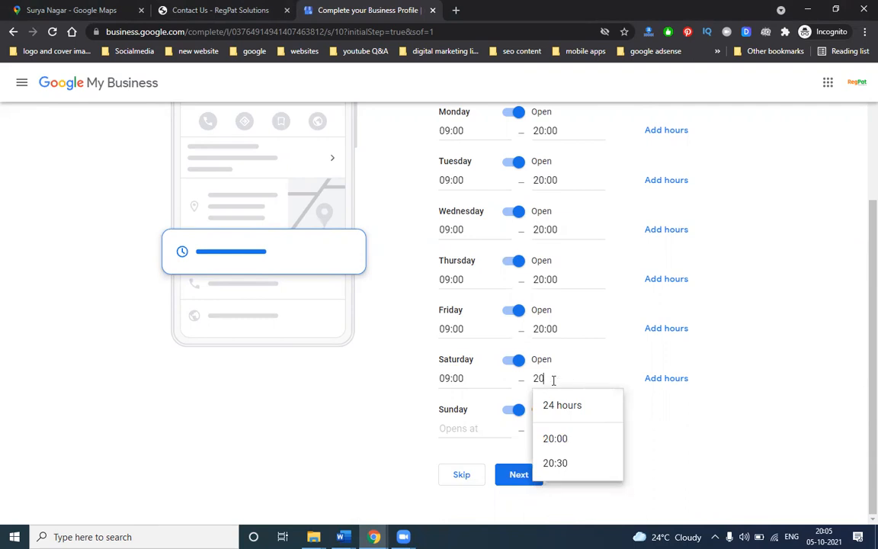
click(558, 436)
Step: Set Sunday's opening hours to 09:00–20:00
click(469, 430)
text(09)
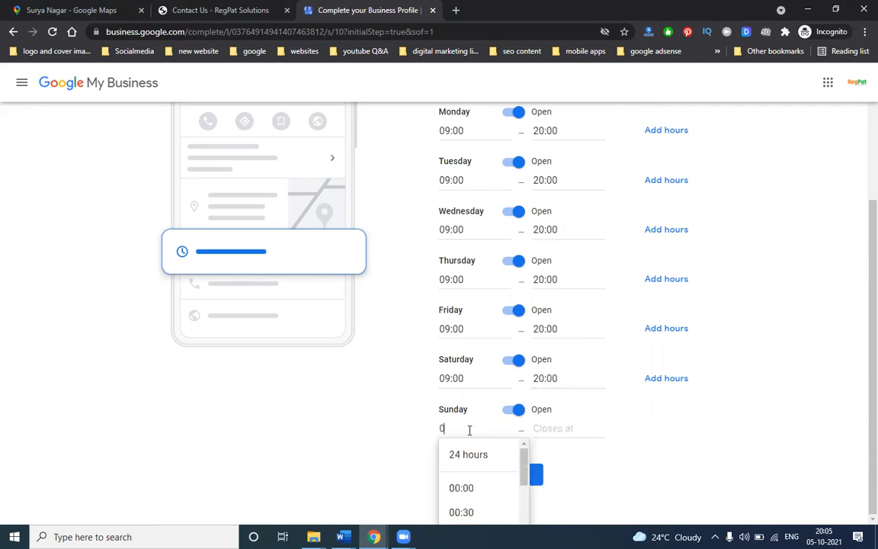
click(461, 488)
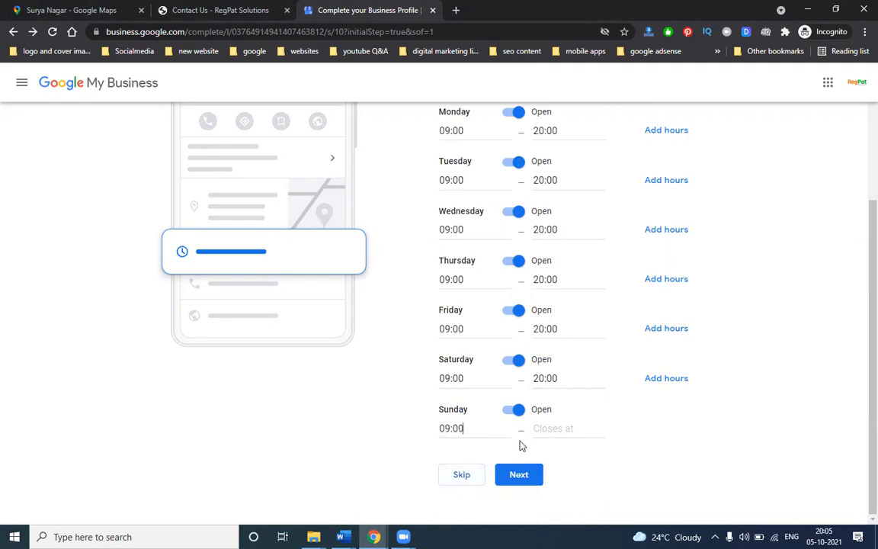
click(540, 429)
text(20)
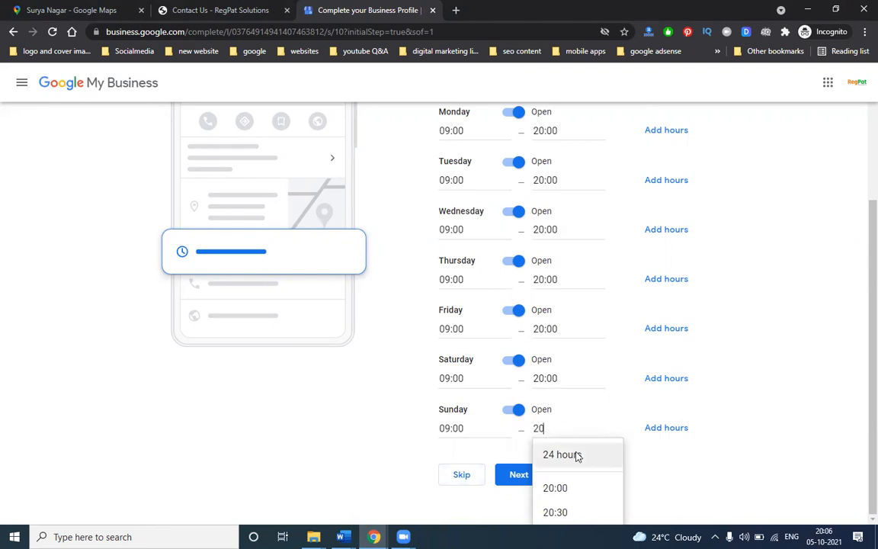
key(Down)
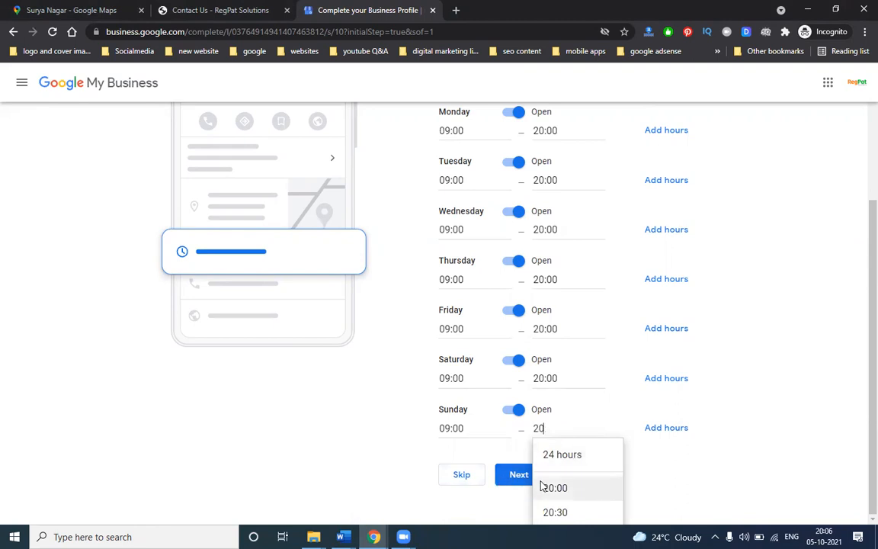
key(Return)
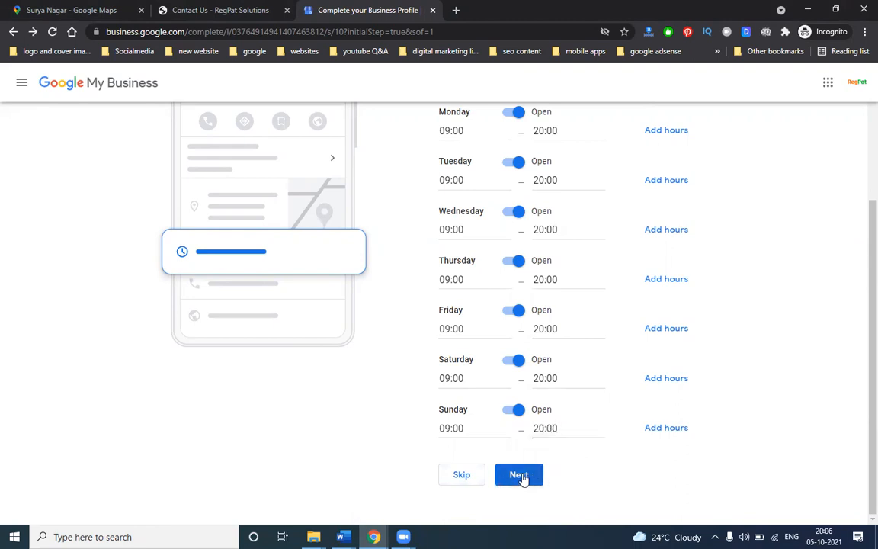
Step: Submit the weekly opening hours with Sunday kept open, and continue past the messaging page with Accept Messages enabled
click(513, 415)
click(517, 427)
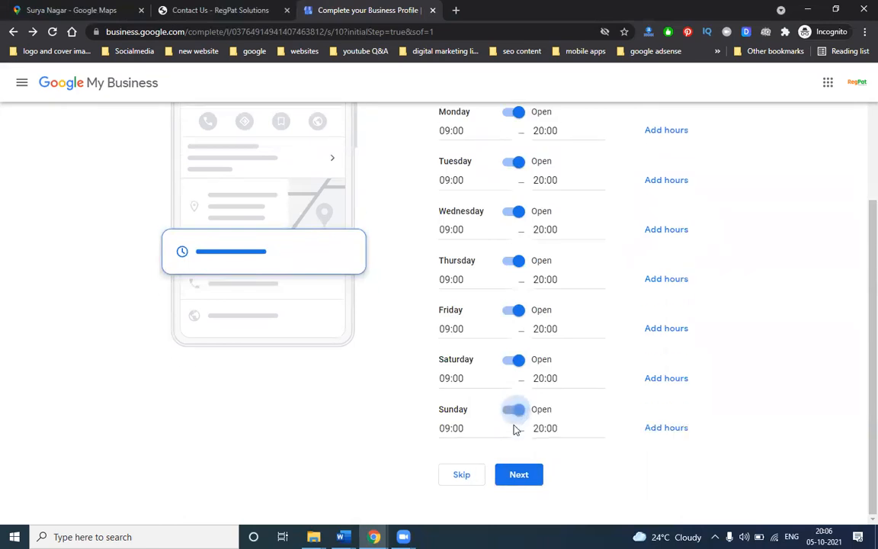
click(520, 475)
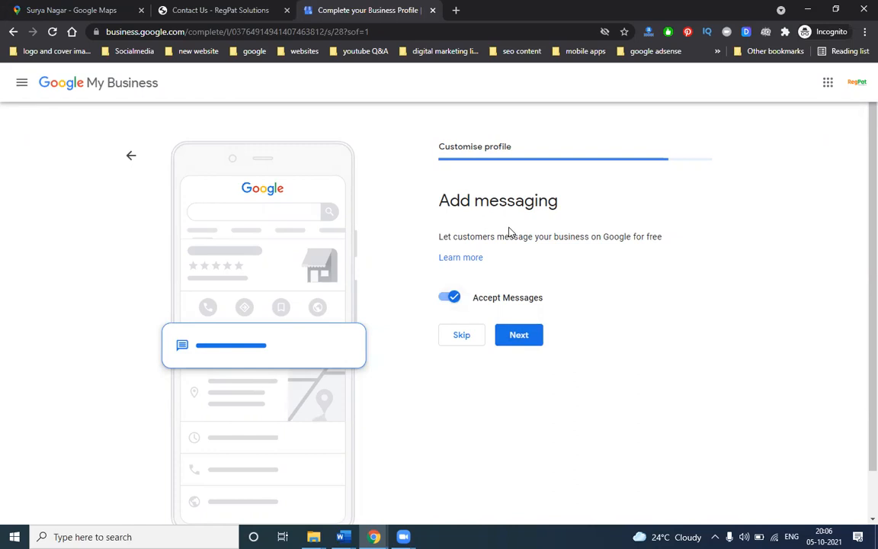
click(516, 339)
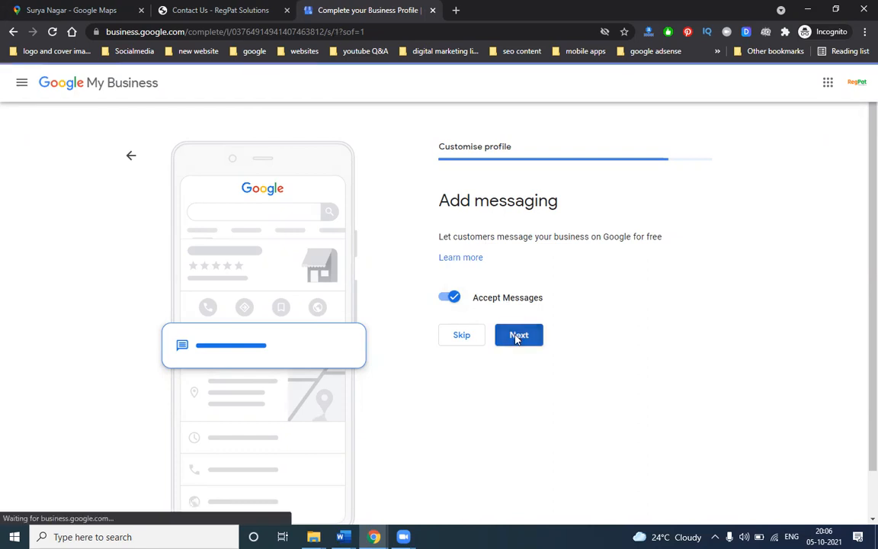
Step: Copy the RegPat Solutions services line at the top of the Word document "locations" into the business description and submit it
mouse_move(340, 536)
click(320, 437)
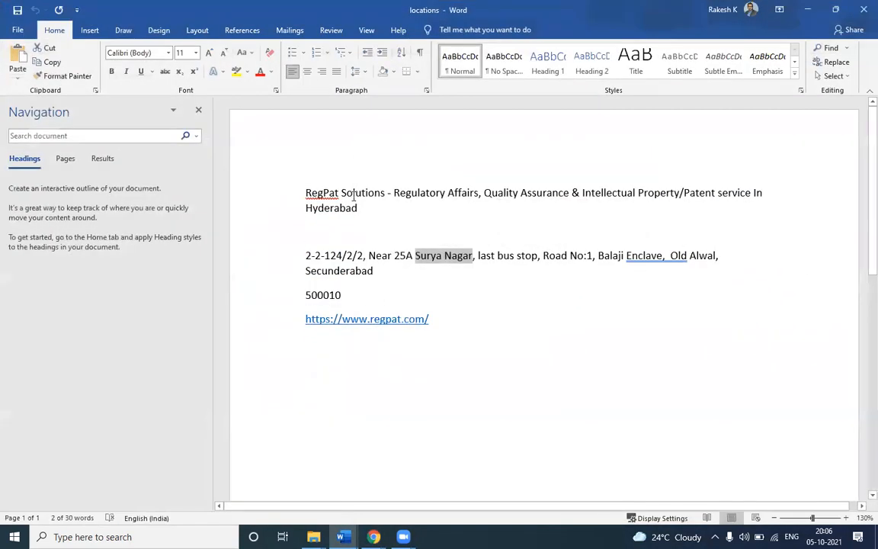
triple_click(354, 195)
right_click(354, 197)
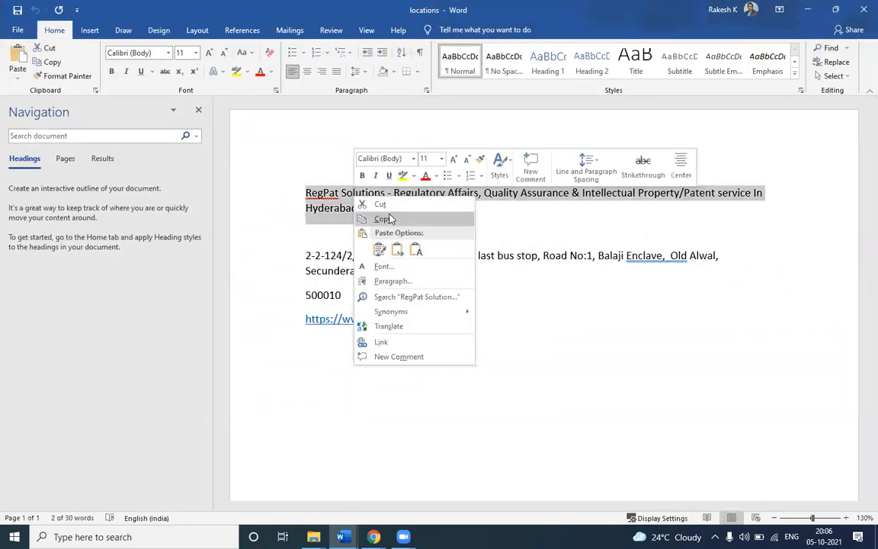
click(387, 220)
key(alt+Tab)
click(470, 338)
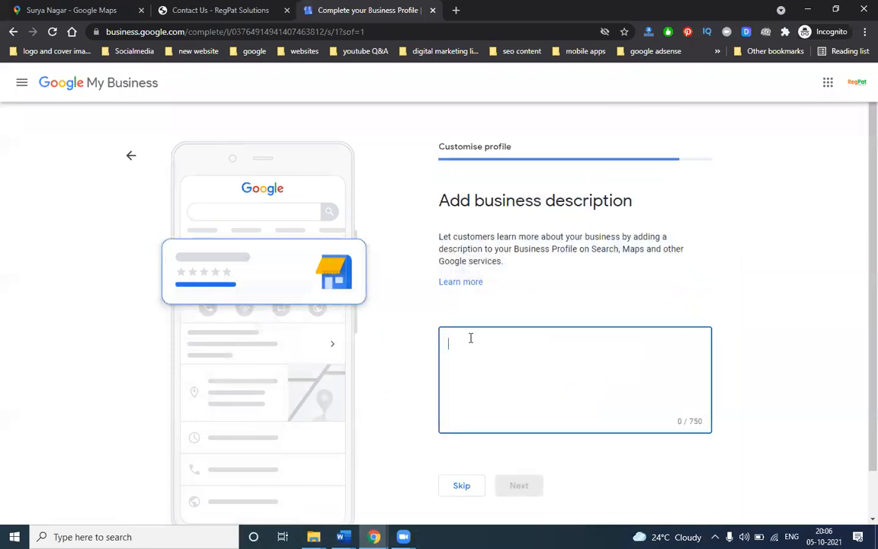
right_click(470, 338)
click(500, 210)
click(505, 483)
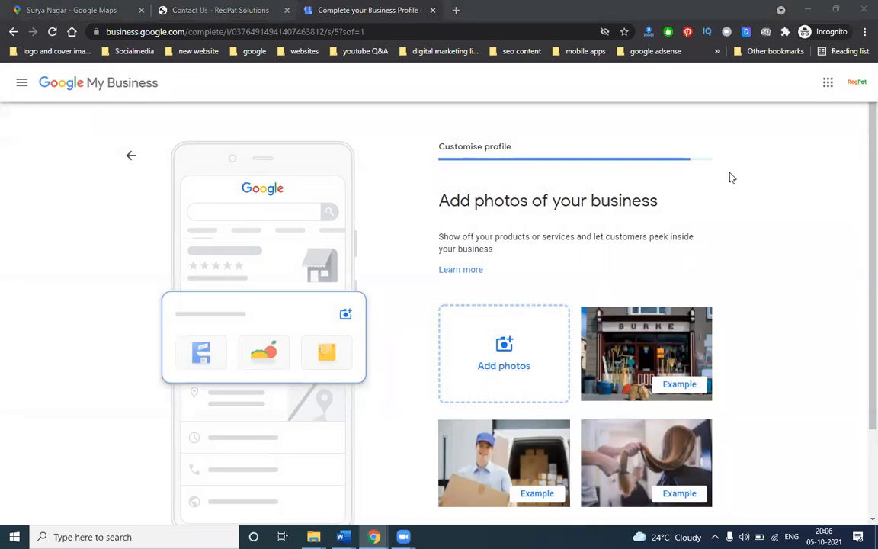
Step: Upload the RegPat Solutions logo from the regpat folder on the Projects (F:) drive as a business photo
click(500, 341)
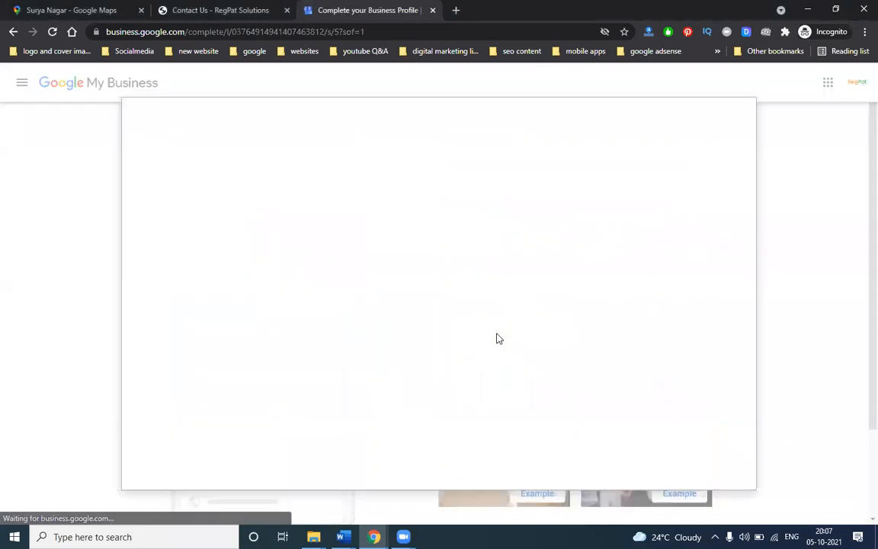
click(435, 315)
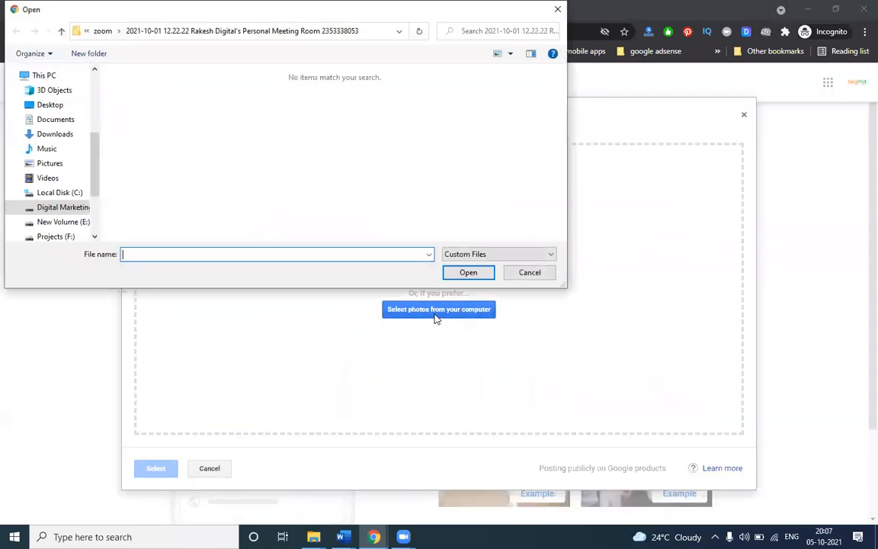
click(56, 240)
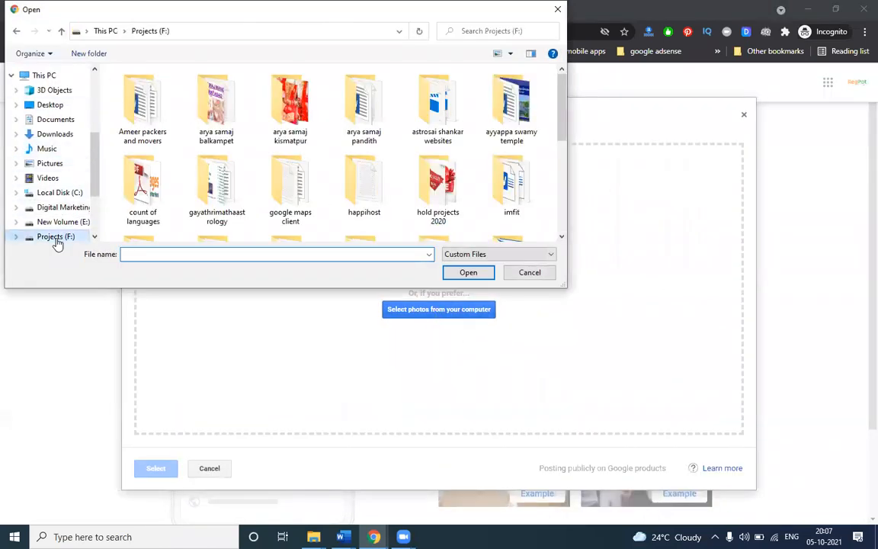
scroll(348, 203, down, 5)
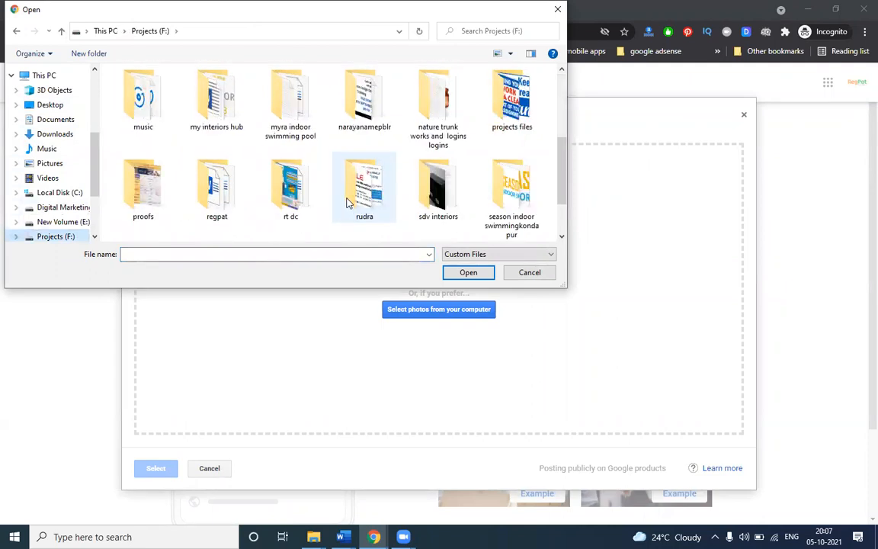
double_click(216, 185)
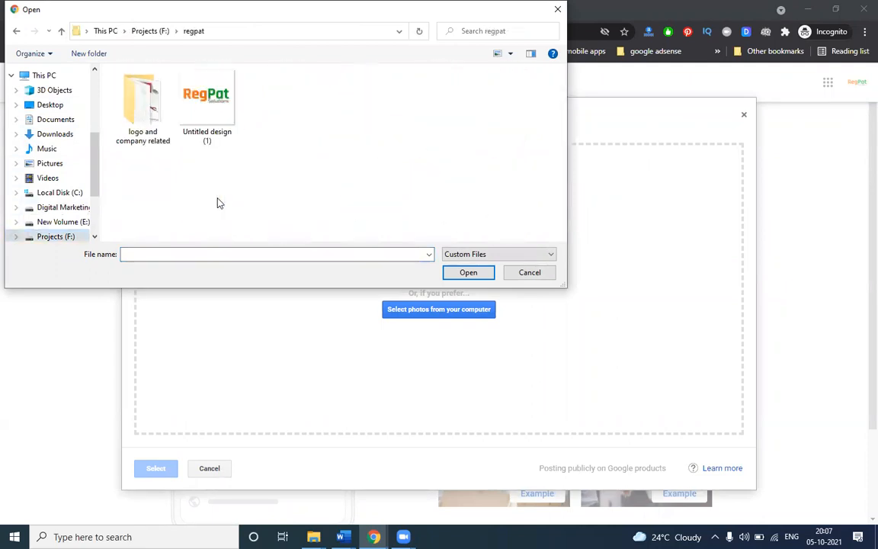
double_click(146, 114)
double_click(198, 113)
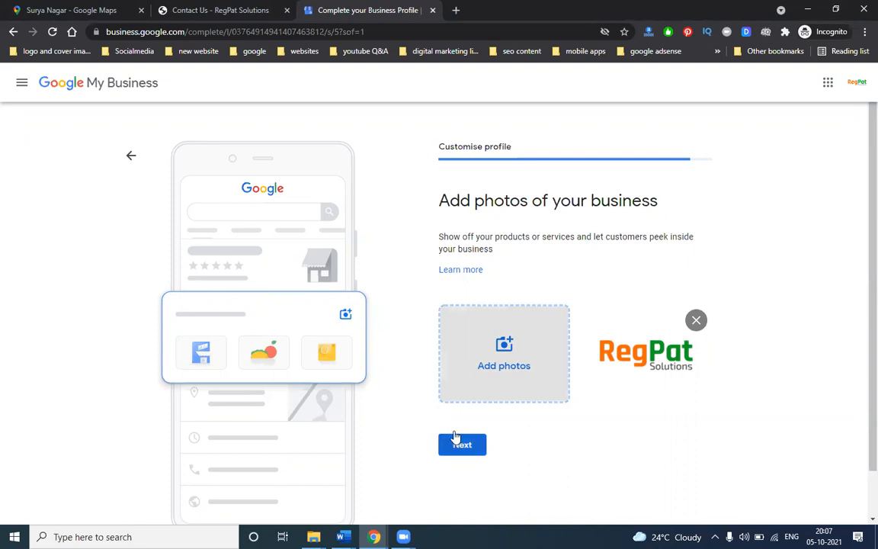
Step: Finish the Business Profile setup with the uploaded logo photo, skipping the ₹2,000 free advertising credit, and continue to the dashboard
click(456, 436)
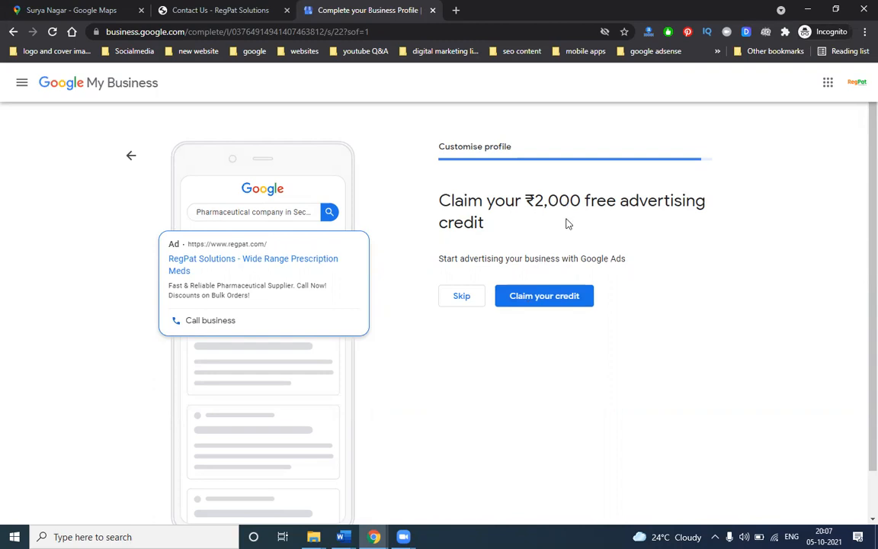
scroll(569, 229, down, 1)
click(470, 250)
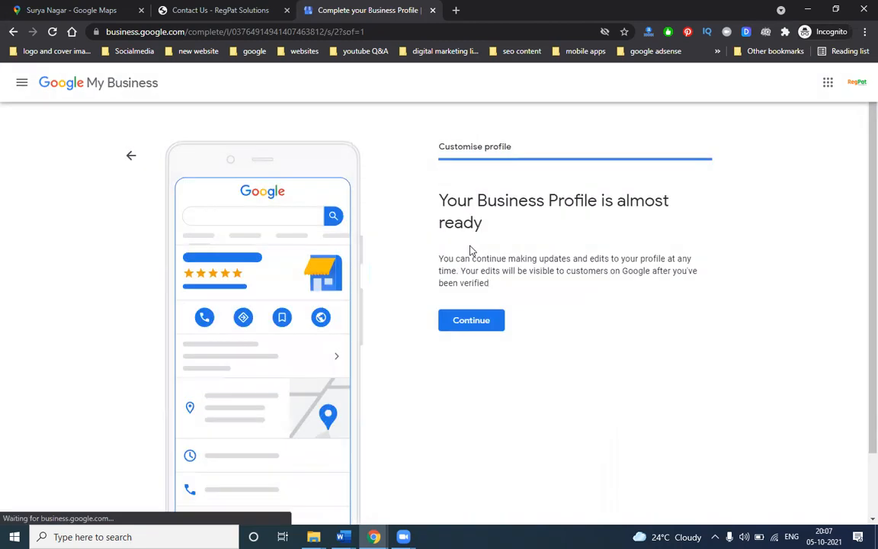
click(461, 327)
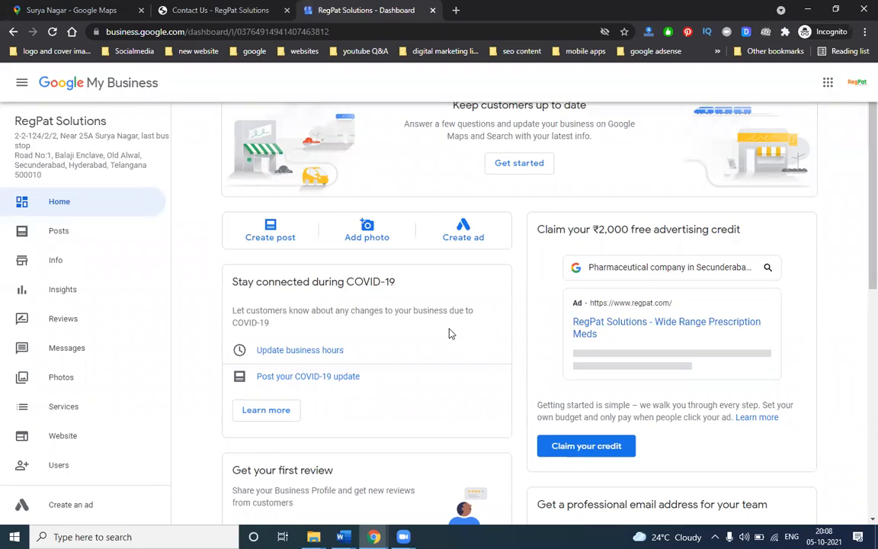
Step: Check the status of RegPat Solutions in the list of businesses, and open the profile's business information for review
scroll(24, 398, down, 3)
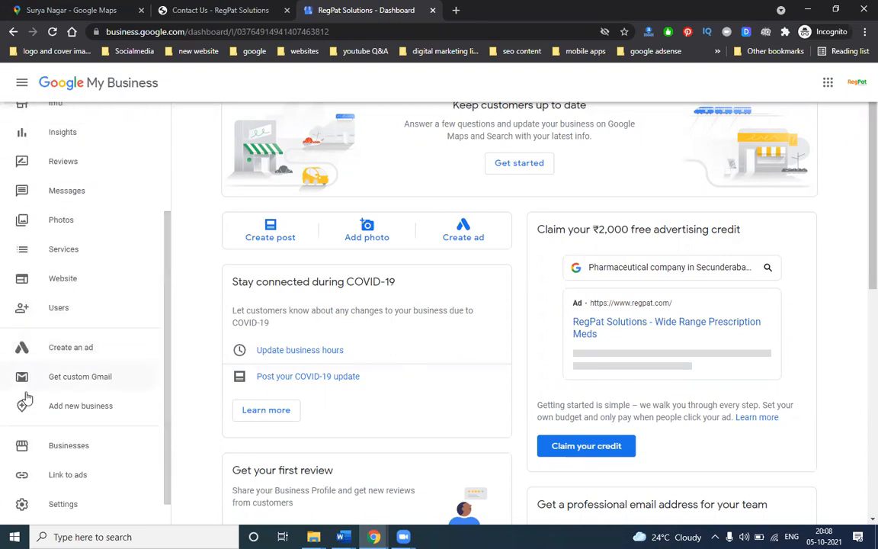
click(74, 428)
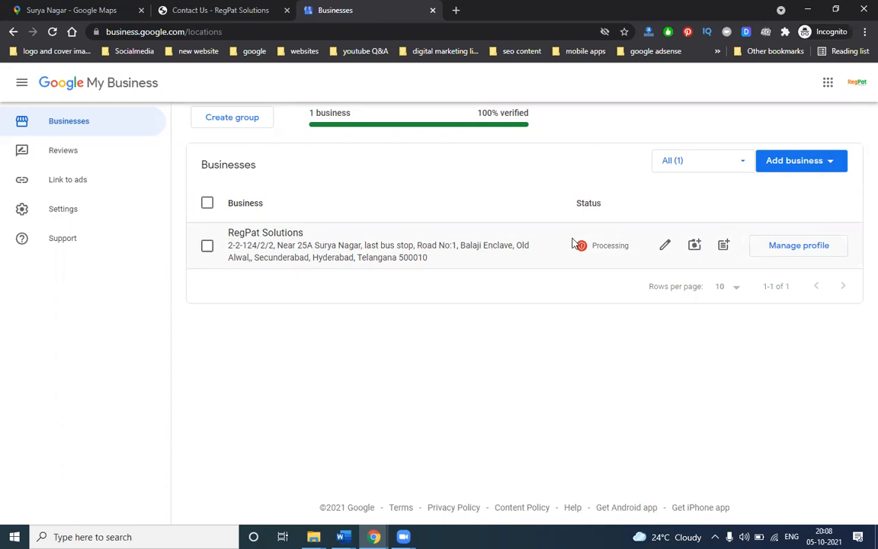
click(276, 242)
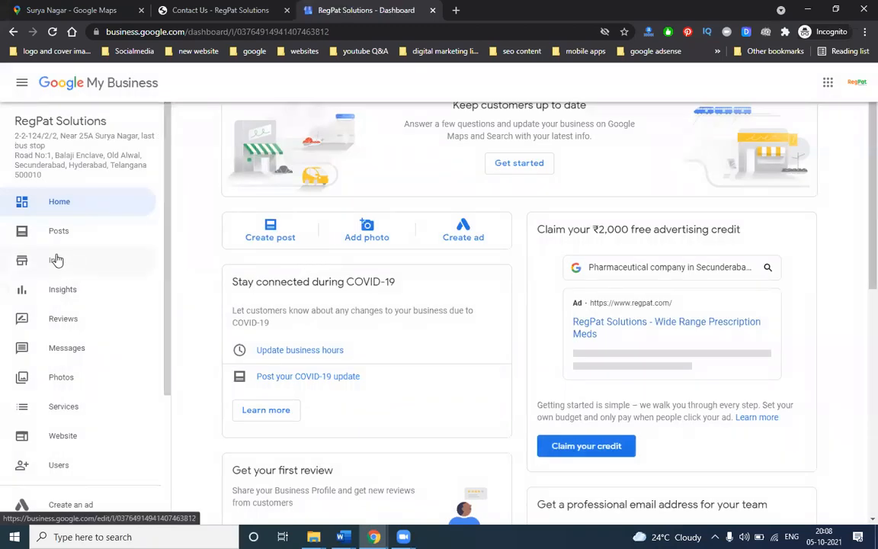
click(57, 259)
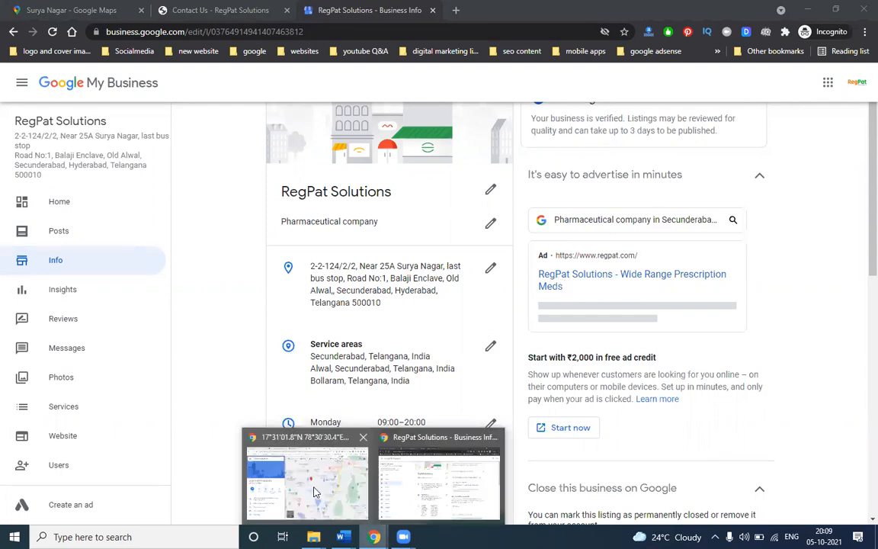
Step: Switch to the other Chrome window and bring up the YouTube channel's videos page
click(316, 492)
click(235, 9)
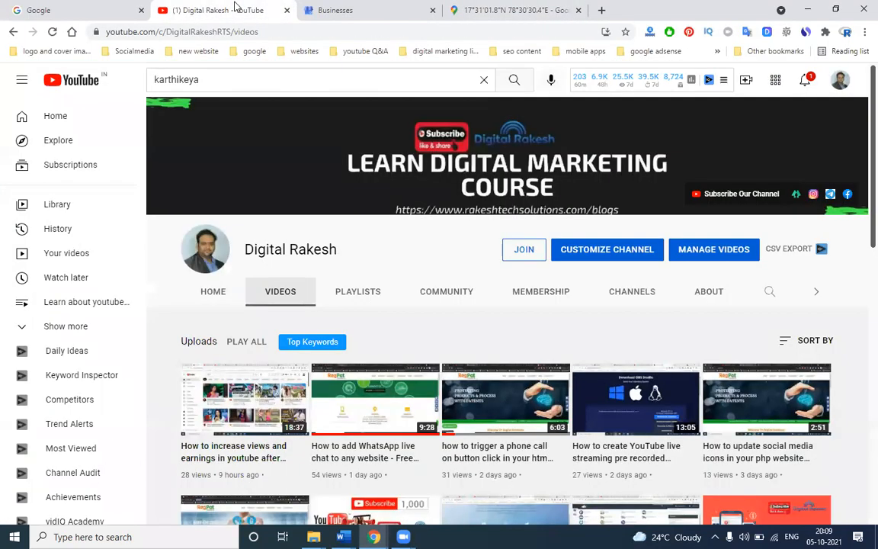